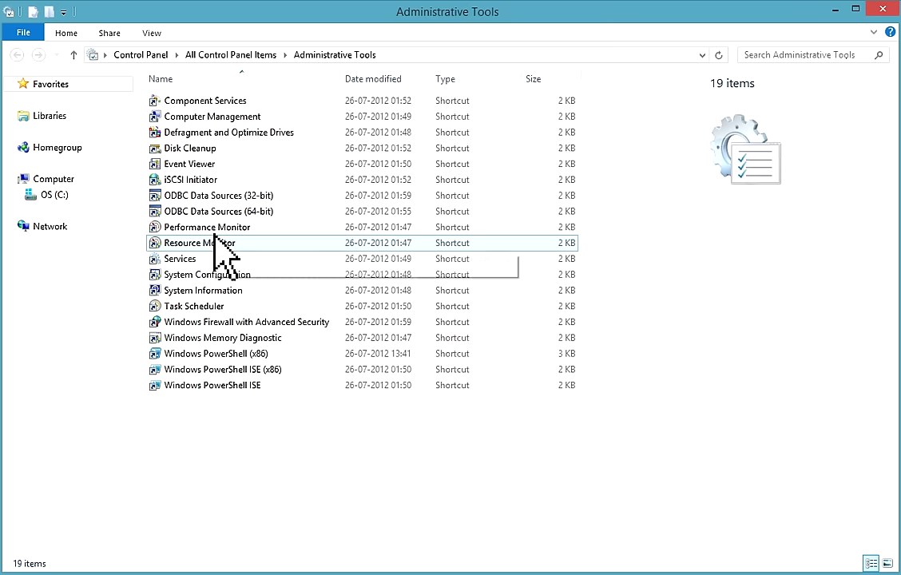
Step: Launch Performance Monitor from Administrative Tools and display its live performance graph
left_click(214, 230)
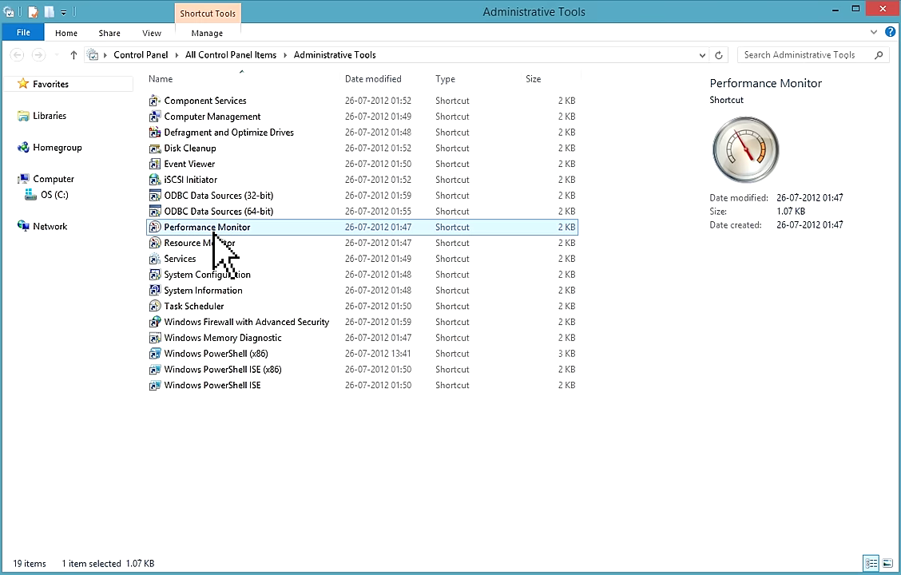
double_click(217, 228)
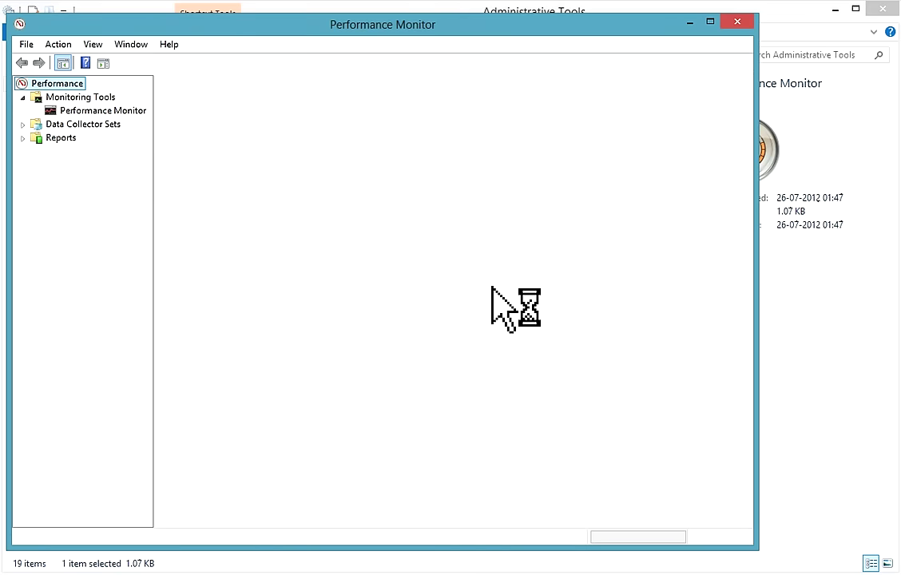
left_click_drag(520, 33, 559, 40)
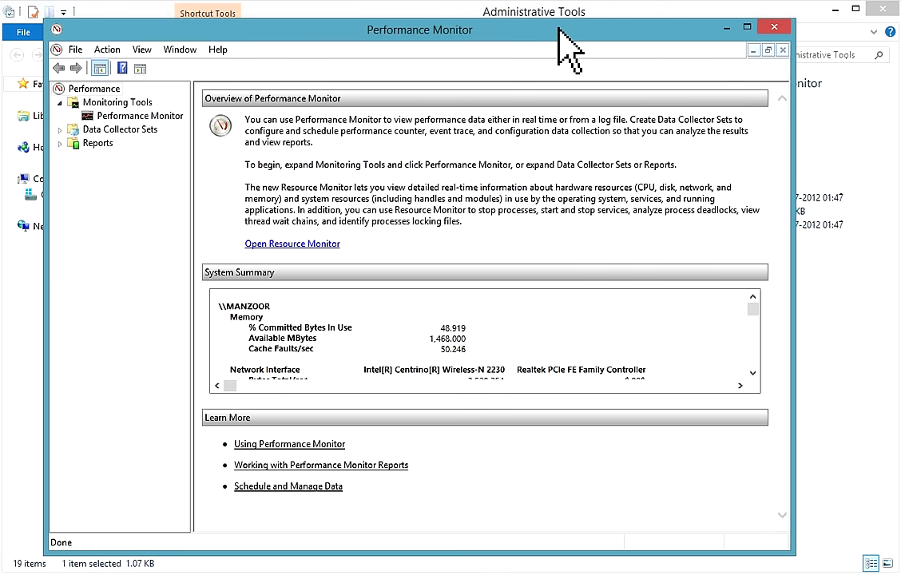
left_click(159, 119)
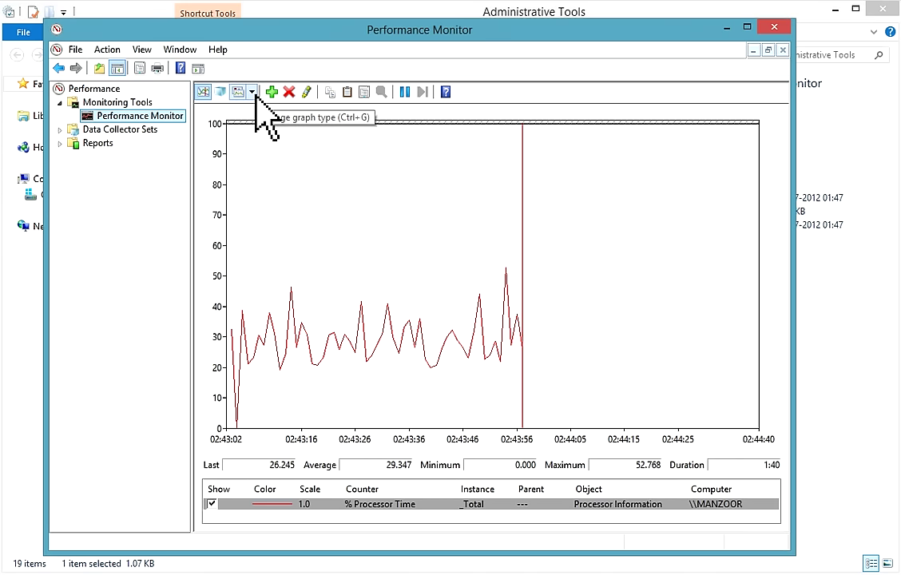
Step: Switch the graph type to Histogram bar and then to Report to view the % Processor Time counter
left_click(252, 93)
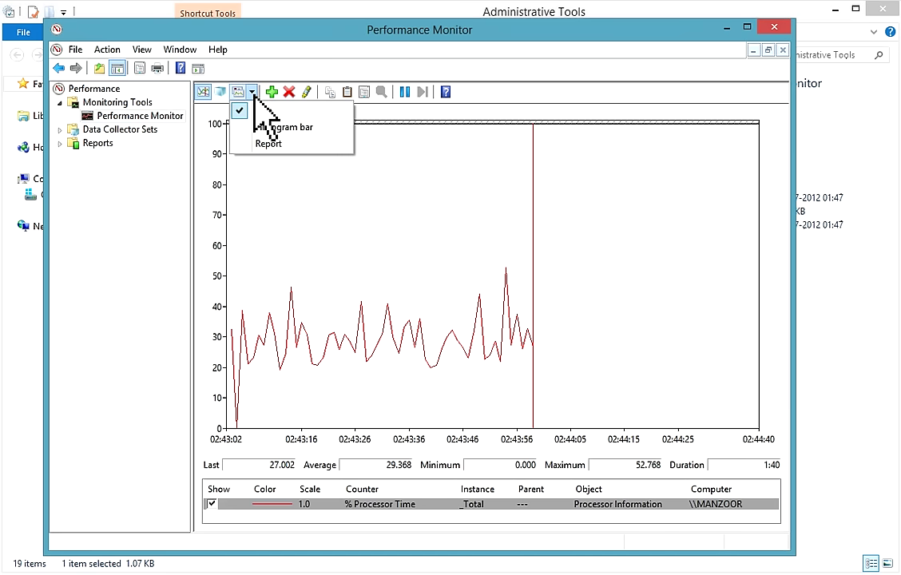
left_click(309, 127)
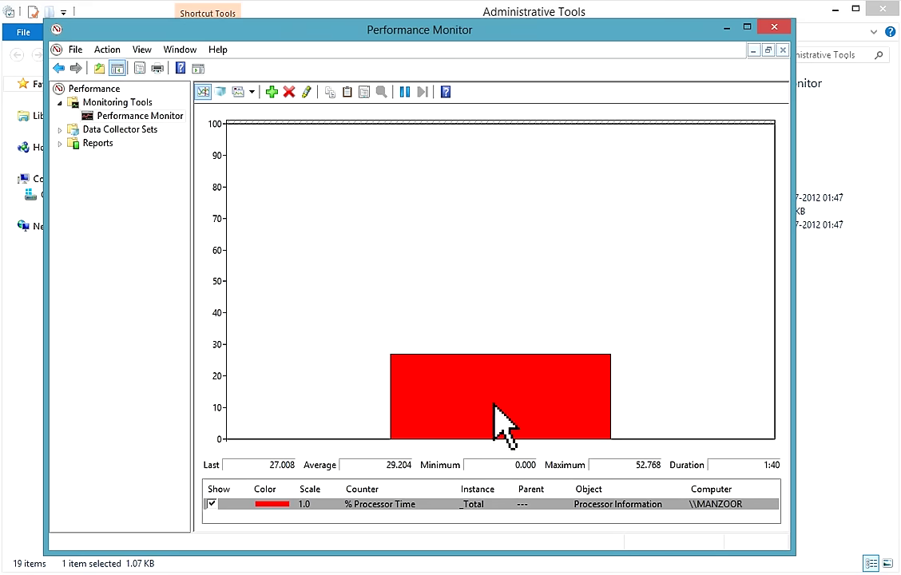
left_click(251, 92)
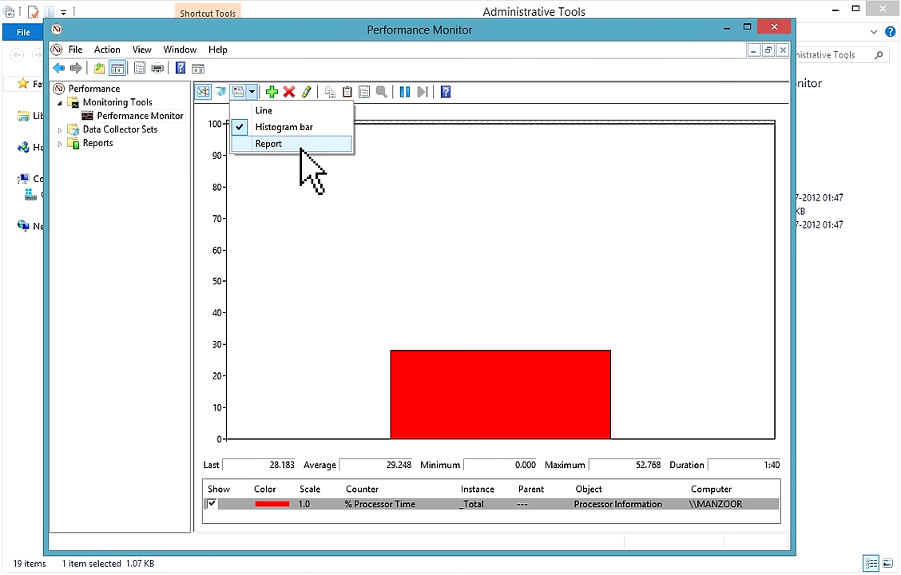
left_click(301, 145)
left_click(261, 148)
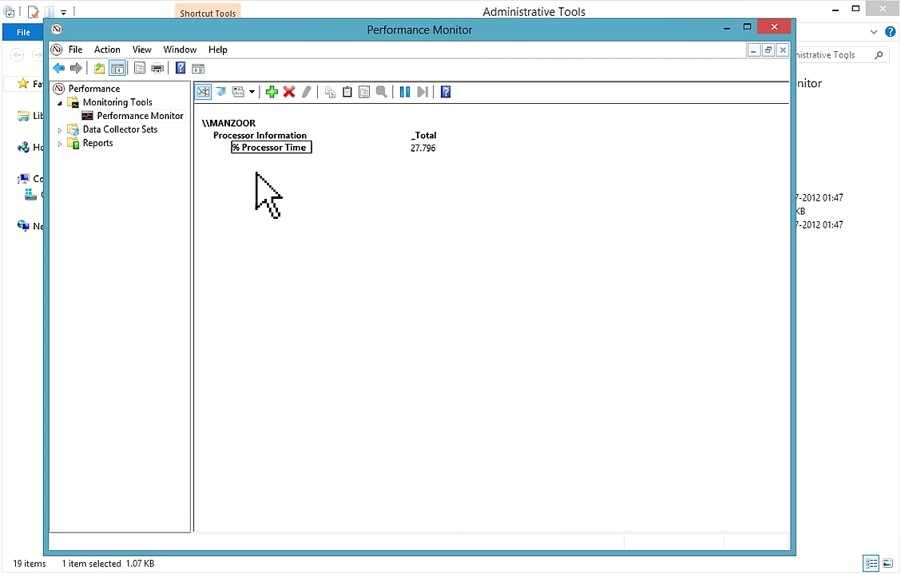
left_click(425, 148)
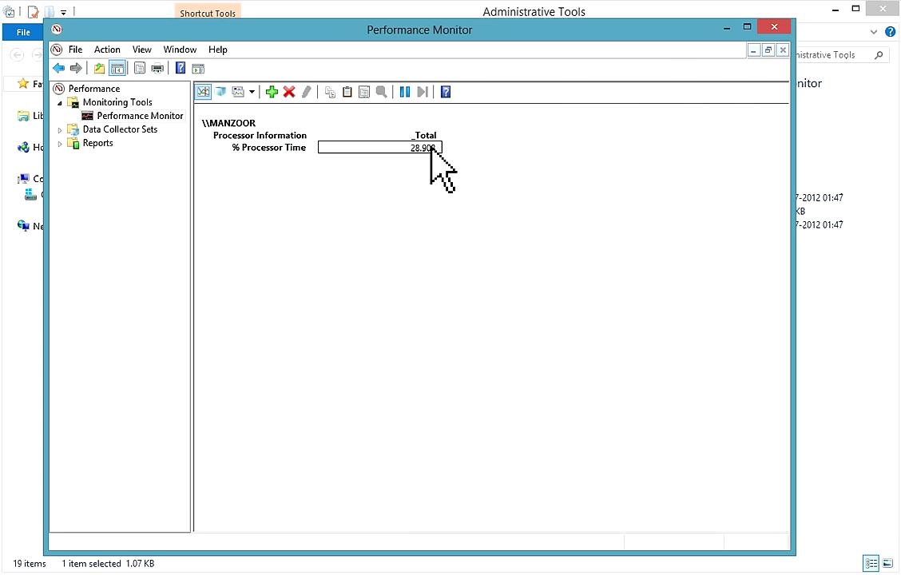
left_click(252, 91)
left_click(255, 91)
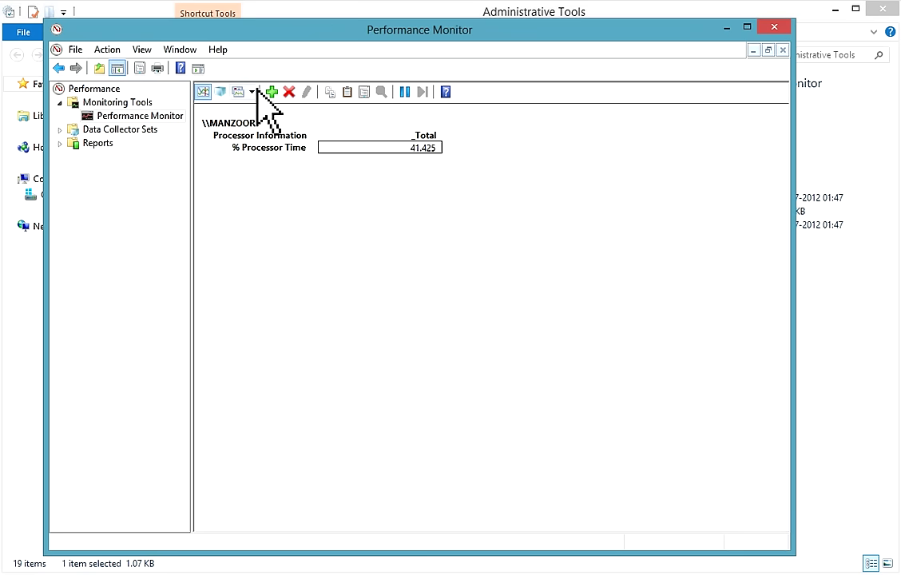
left_click(399, 201)
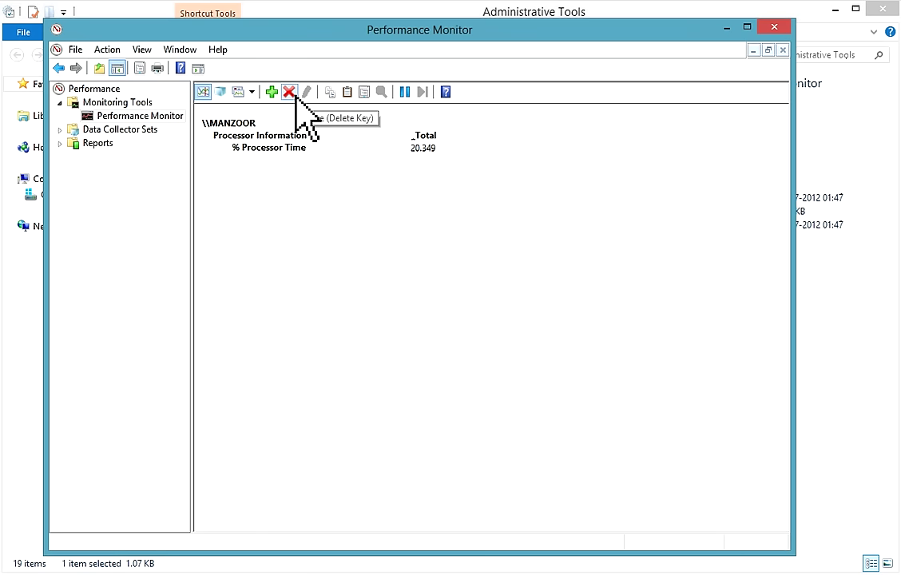
left_click(273, 136)
left_click(235, 121)
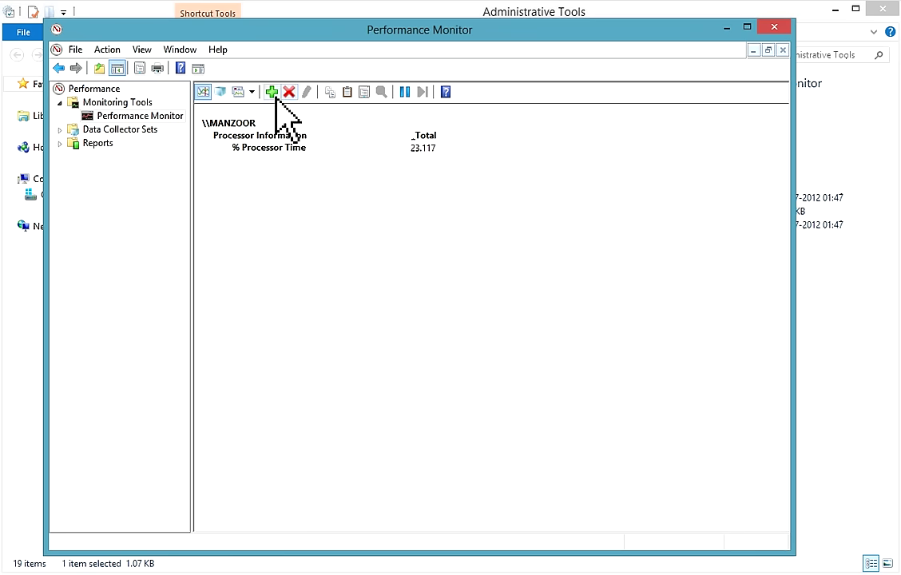
right_click(287, 183)
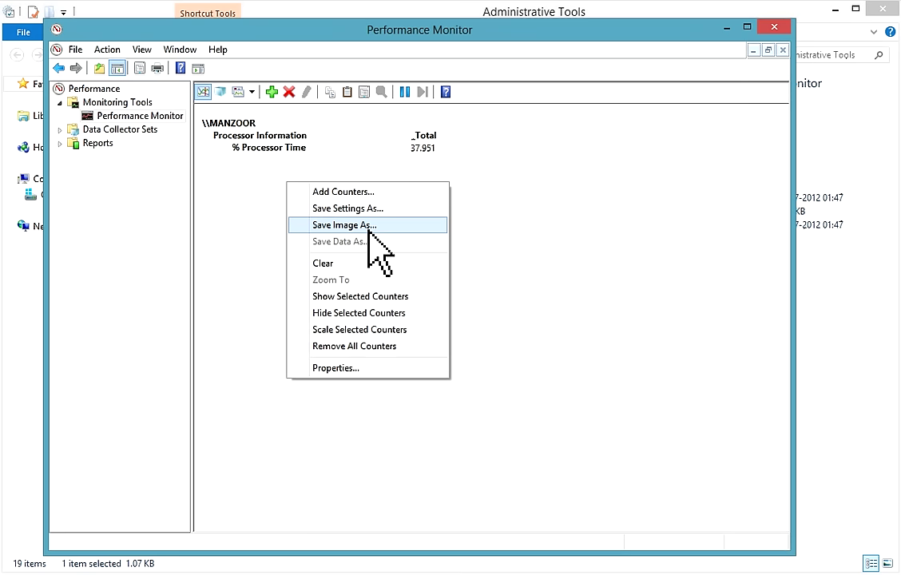
left_click(261, 201)
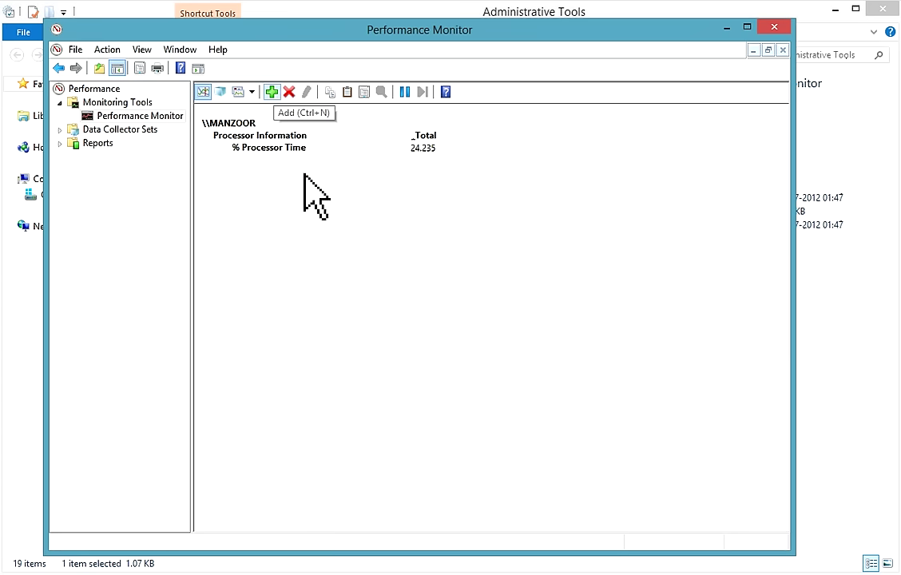
Step: Start adding counters to the report and choose the local machine's named entry as the source computer
right_click(334, 185)
left_click(390, 196)
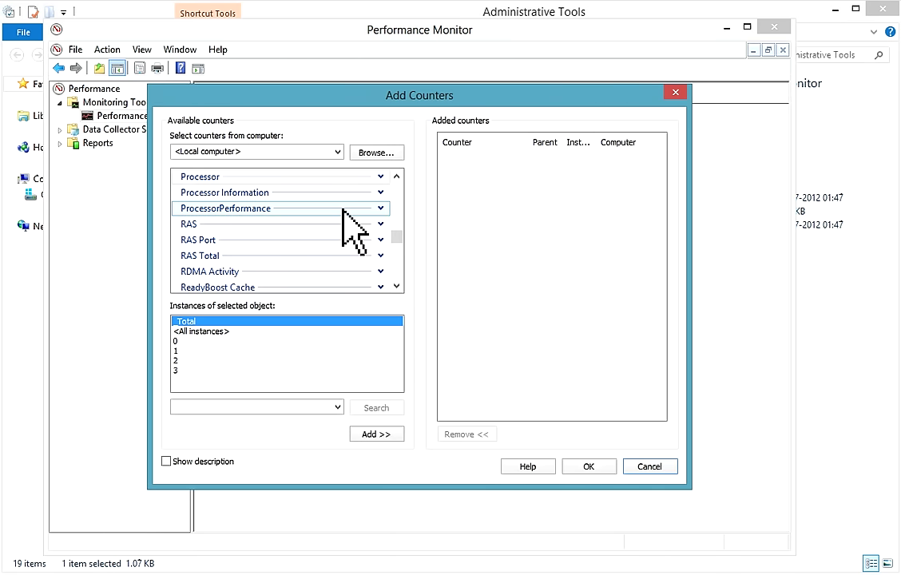
left_click(342, 155)
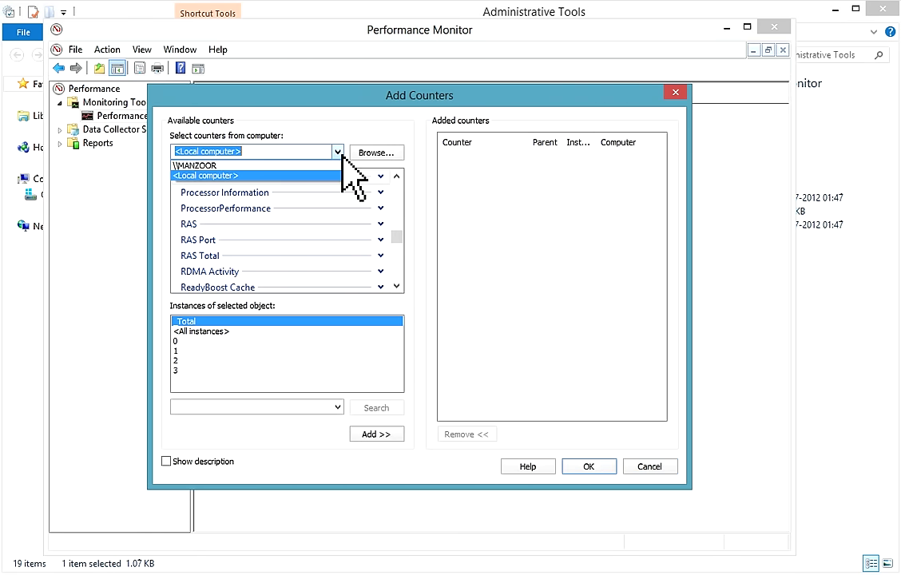
left_click(246, 167)
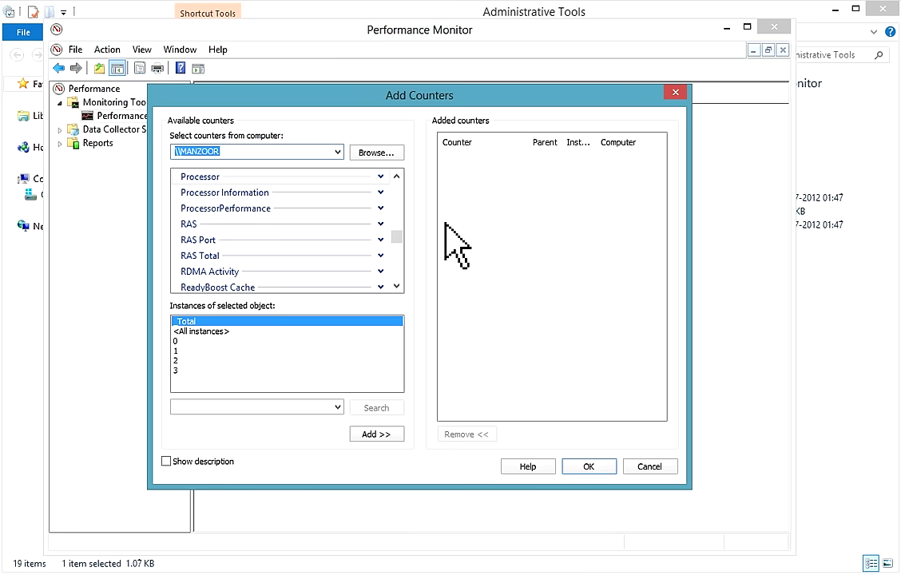
Step: Look through the available performance objects, including the MSAS11, MSSQL$SQL2 and SQLServer groups
left_click_drag(399, 237, 405, 179)
left_click(397, 286)
left_click(396, 287)
left_click(396, 286)
left_click(397, 286)
left_click(396, 286)
left_click(397, 286)
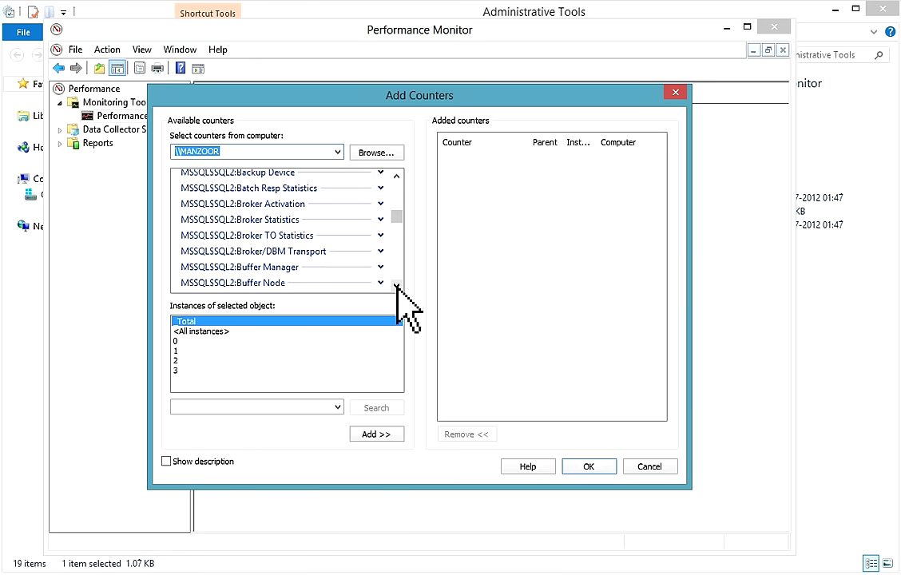
left_click(398, 285)
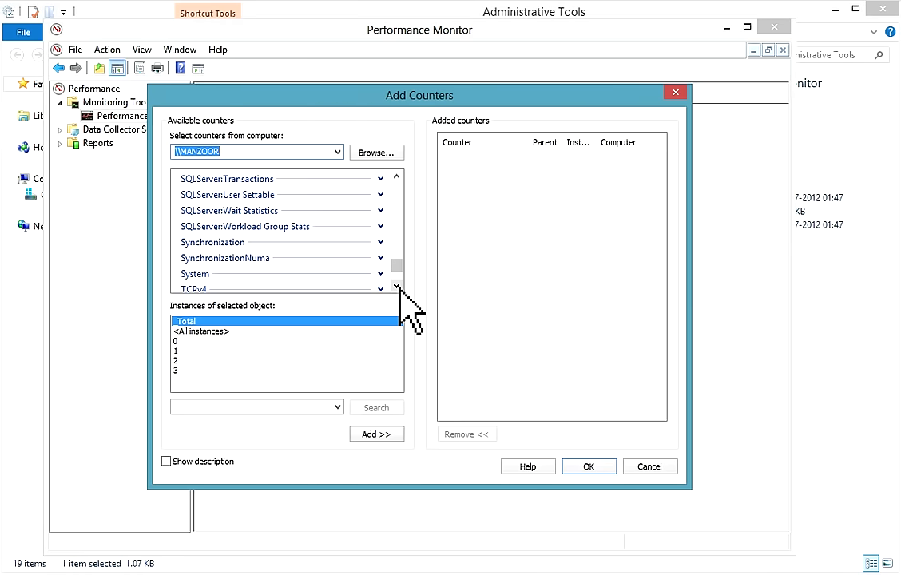
left_click_drag(400, 265, 399, 205)
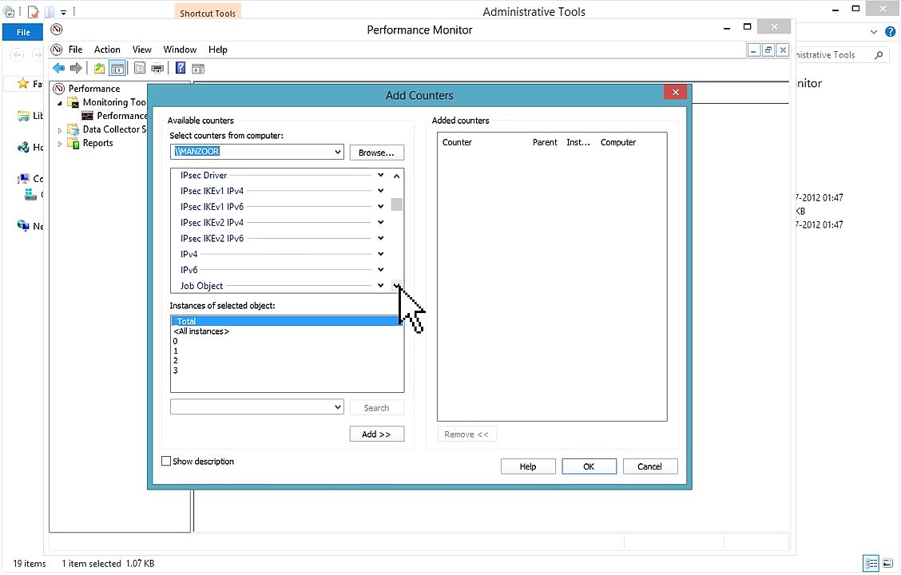
left_click(397, 286)
left_click(397, 285)
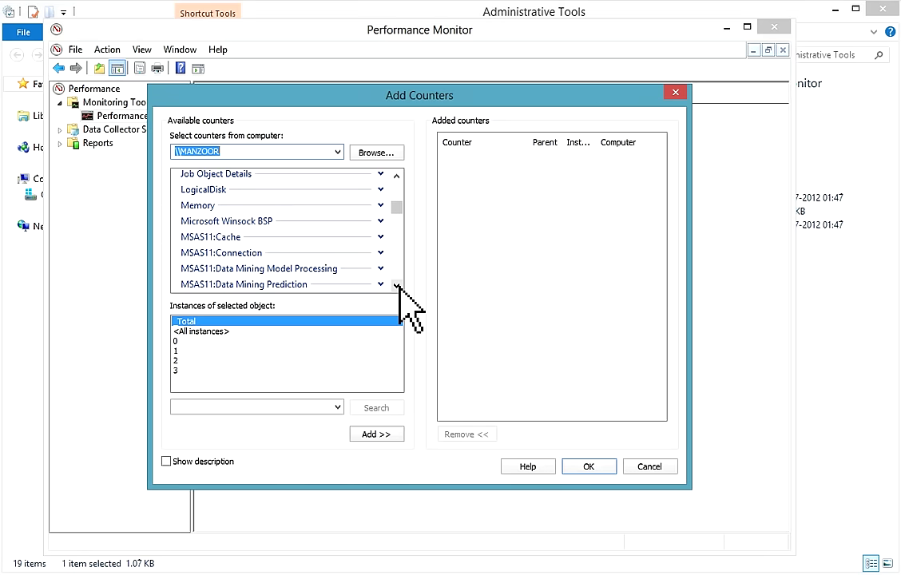
left_click(398, 285)
left_click(398, 285)
left_click(397, 286)
left_click(398, 286)
left_click(397, 286)
left_click(397, 285)
left_click(397, 285)
left_click(397, 285)
left_click(397, 285)
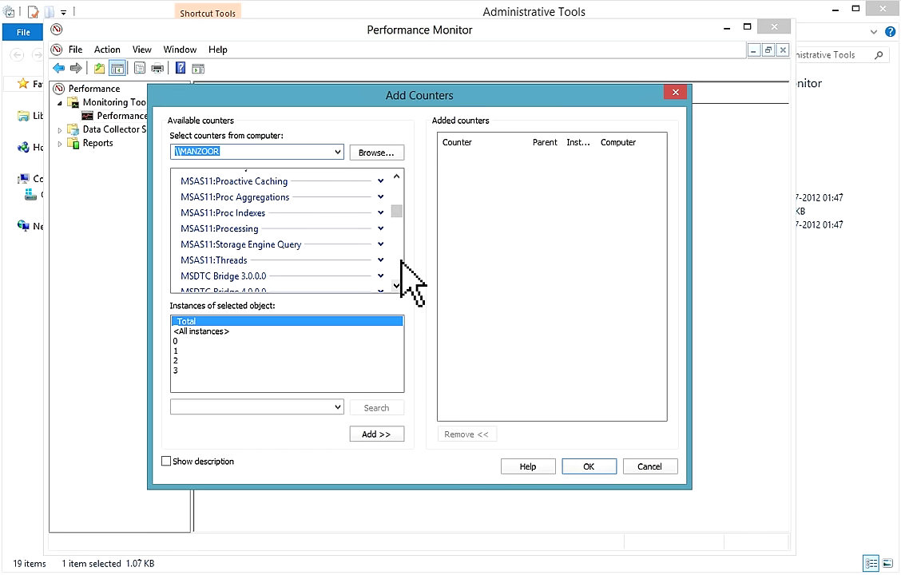
Step: Expand the LogicalDisk object and select its Avg. Disk sec/Read counter
left_click_drag(397, 210, 398, 205)
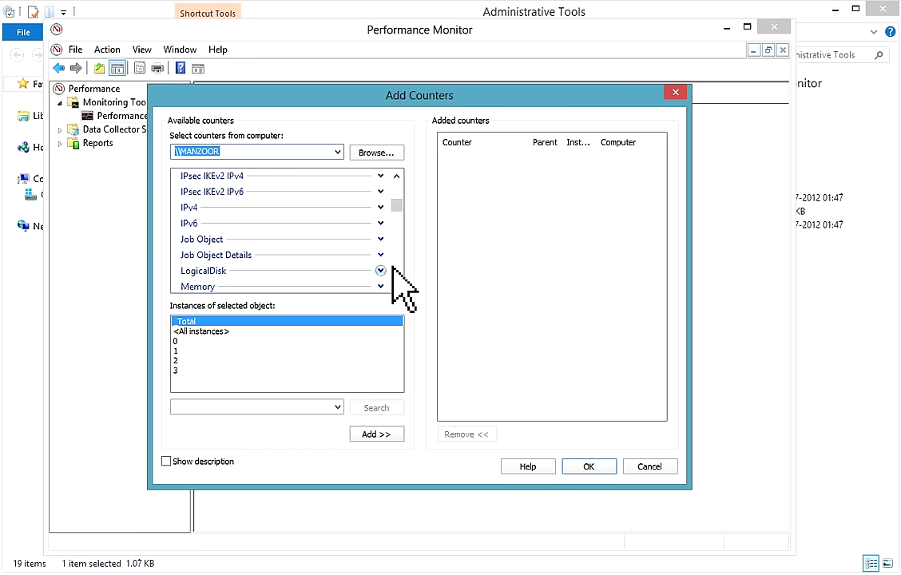
scroll(388, 264, "down", 3)
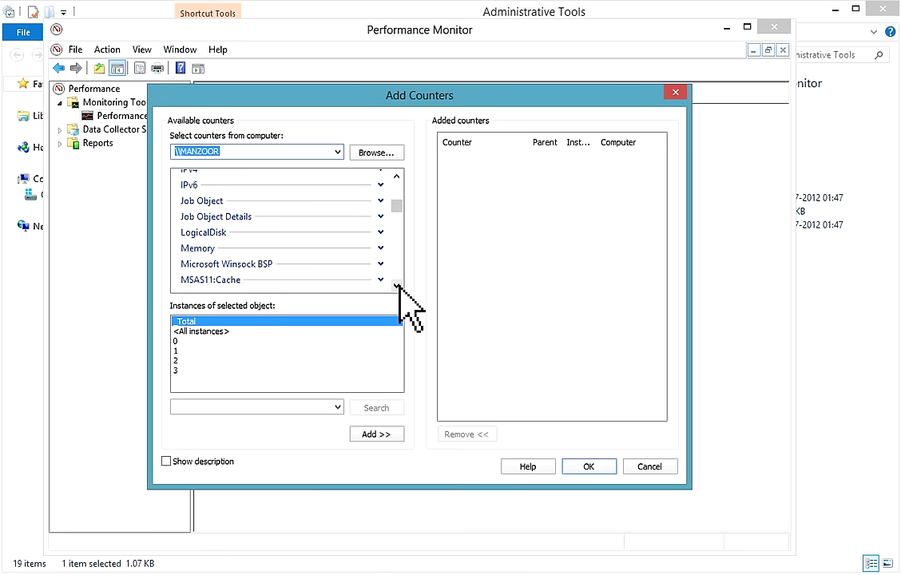
left_click(381, 219)
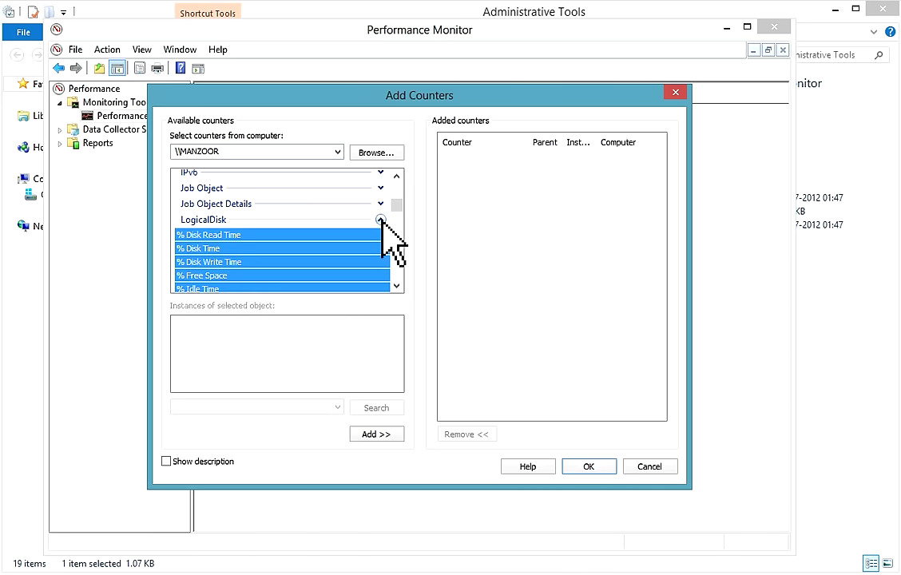
left_click(357, 263)
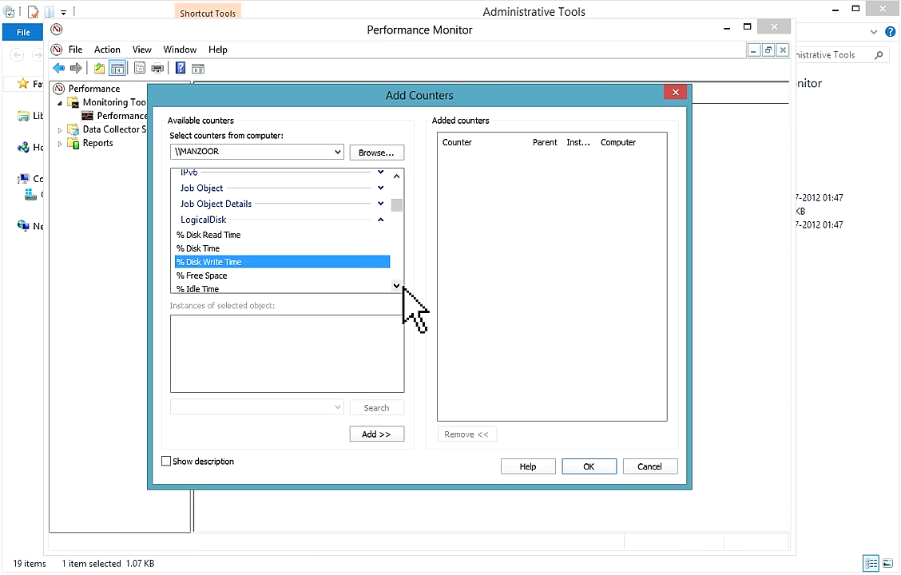
left_click(396, 285)
left_click(396, 285)
left_click(396, 286)
left_click(397, 285)
left_click(396, 286)
left_click(396, 285)
left_click(397, 285)
left_click(397, 284)
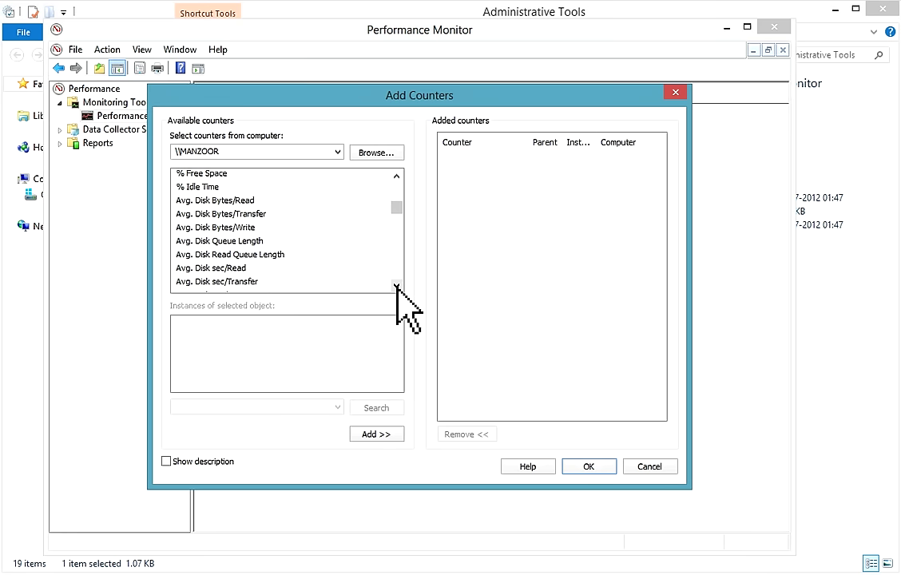
left_click(276, 268)
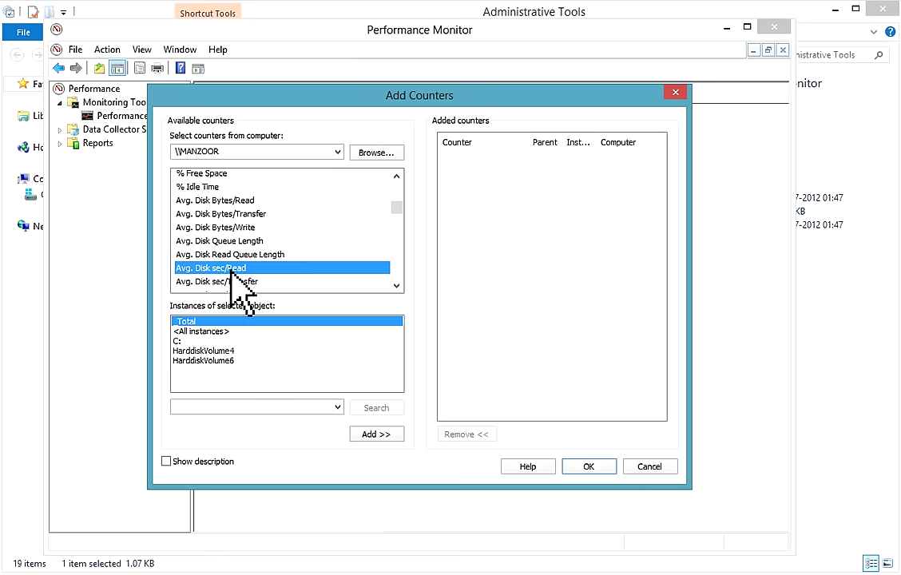
Step: Turn on counter descriptions and add LogicalDisk's Avg. Disk sec/Read counter for the _Total instance
left_click(166, 461)
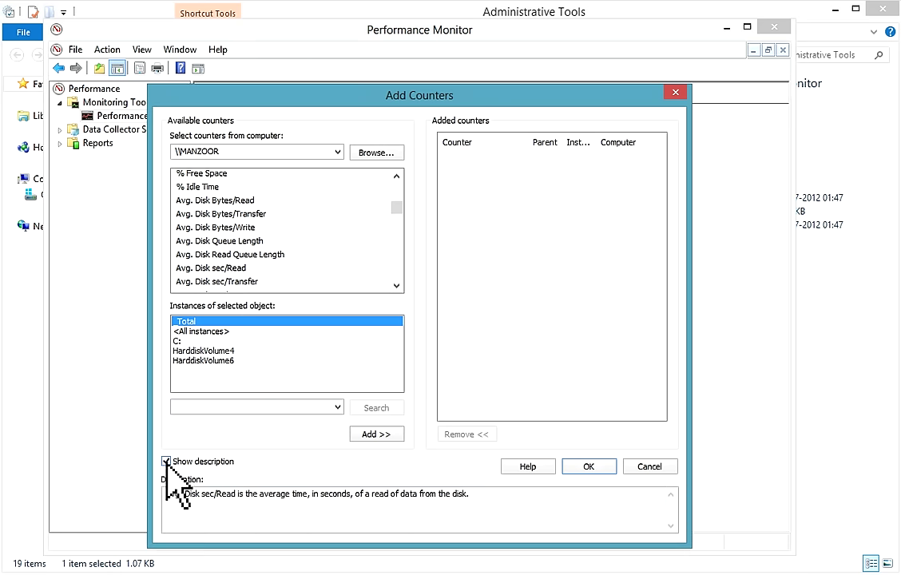
left_click(239, 267)
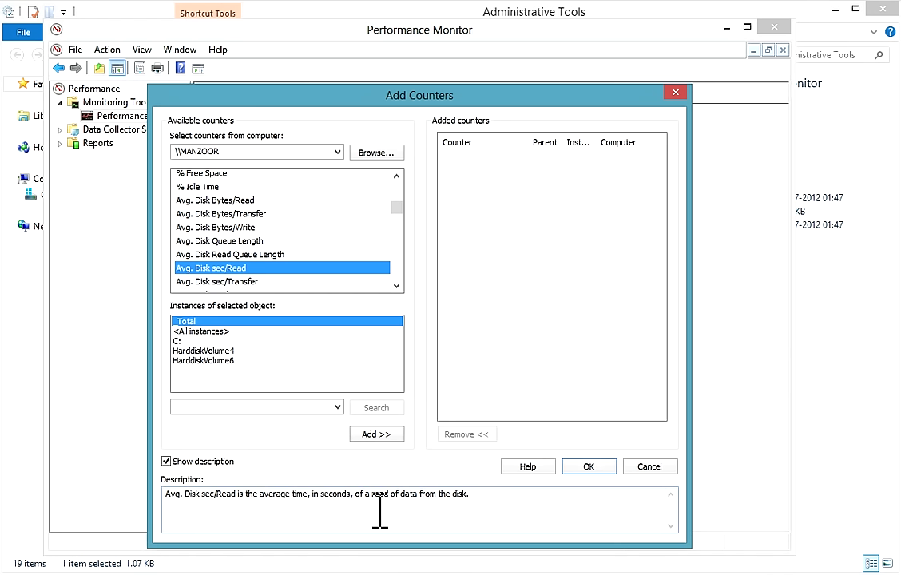
left_click(382, 434)
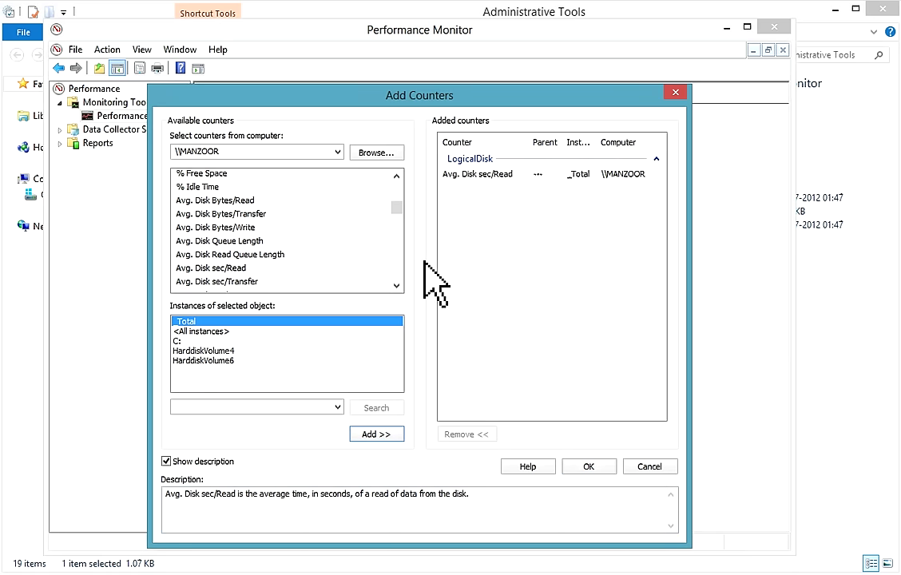
Step: Add LogicalDisk's Avg. Disk sec/Write counter for the _Total instance
left_click(256, 281)
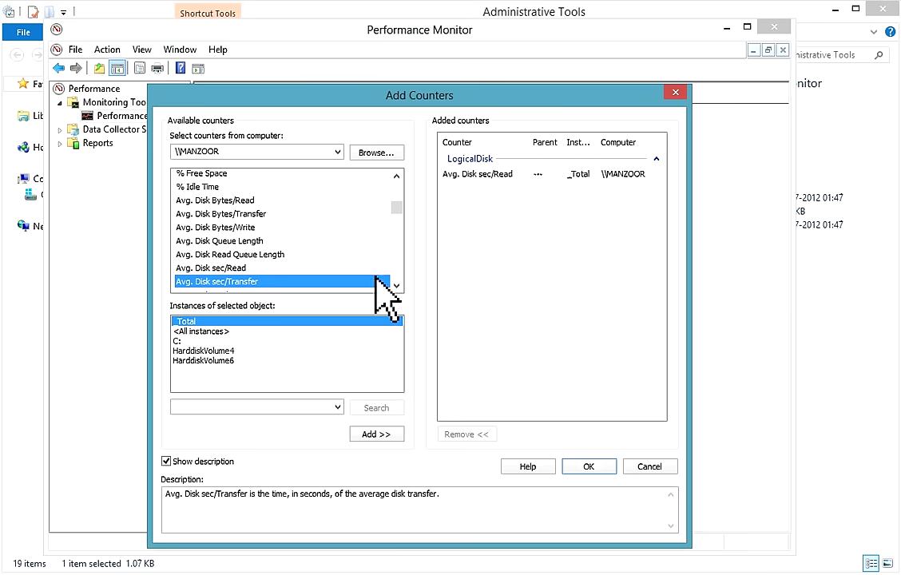
left_click(397, 284)
left_click(397, 283)
left_click(315, 269)
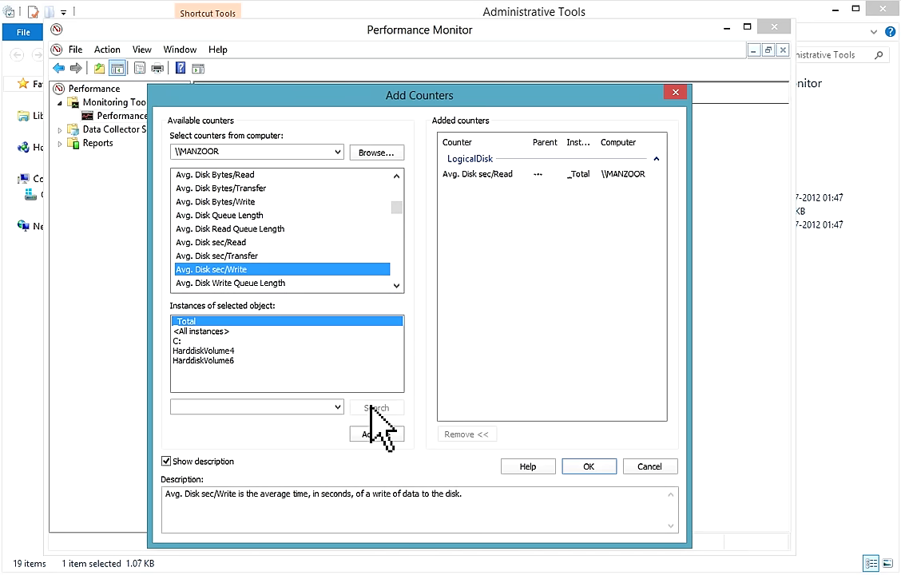
left_click(363, 434)
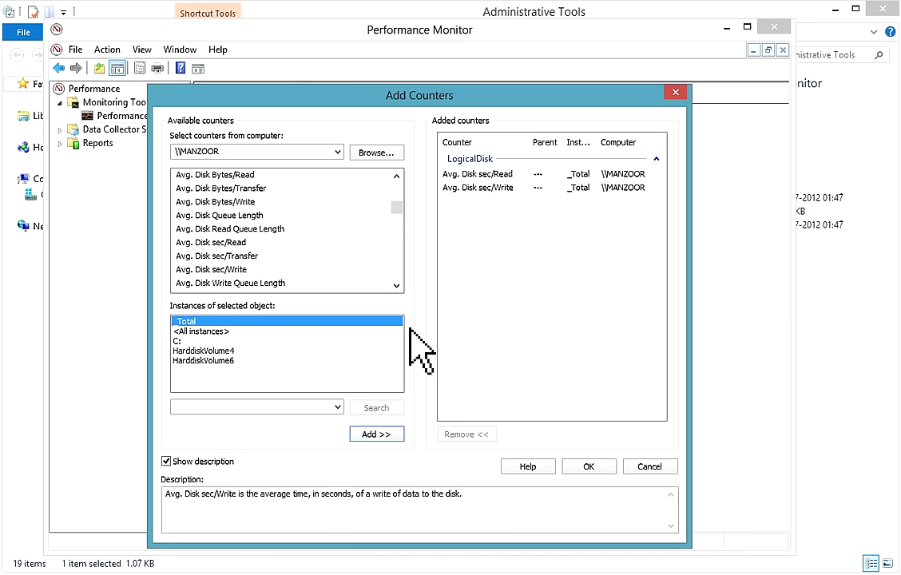
Step: Add LogicalDisk's Disk Transfers/sec counter for the _Total instance
left_click(397, 283)
left_click(397, 284)
left_click(397, 284)
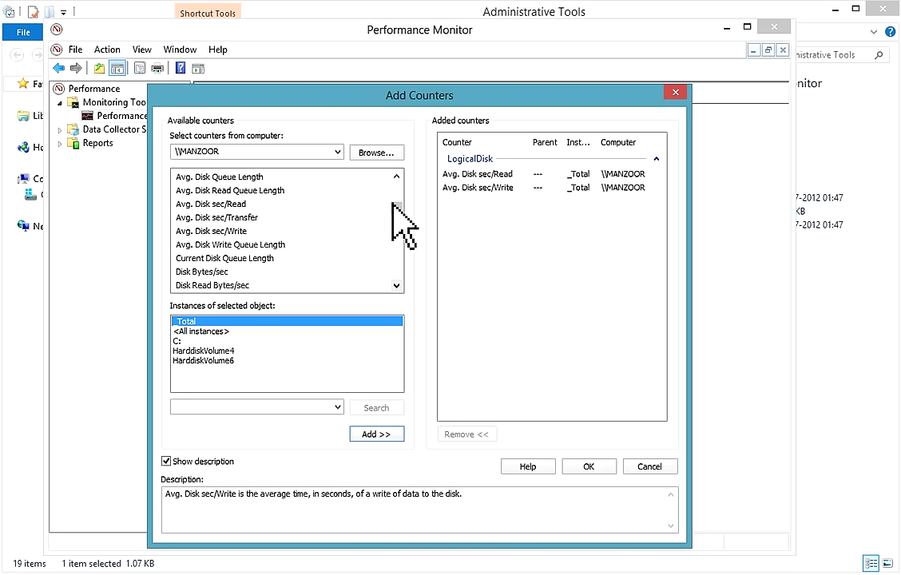
left_click(397, 176)
left_click(397, 176)
left_click(398, 176)
left_click(397, 176)
left_click(397, 175)
left_click(397, 176)
left_click(397, 176)
left_click(397, 176)
left_click(397, 175)
left_click(397, 285)
left_click(397, 285)
left_click(397, 285)
left_click(397, 286)
left_click(398, 286)
left_click(397, 285)
left_click(398, 285)
left_click(397, 286)
left_click(397, 285)
left_click(397, 285)
left_click(397, 286)
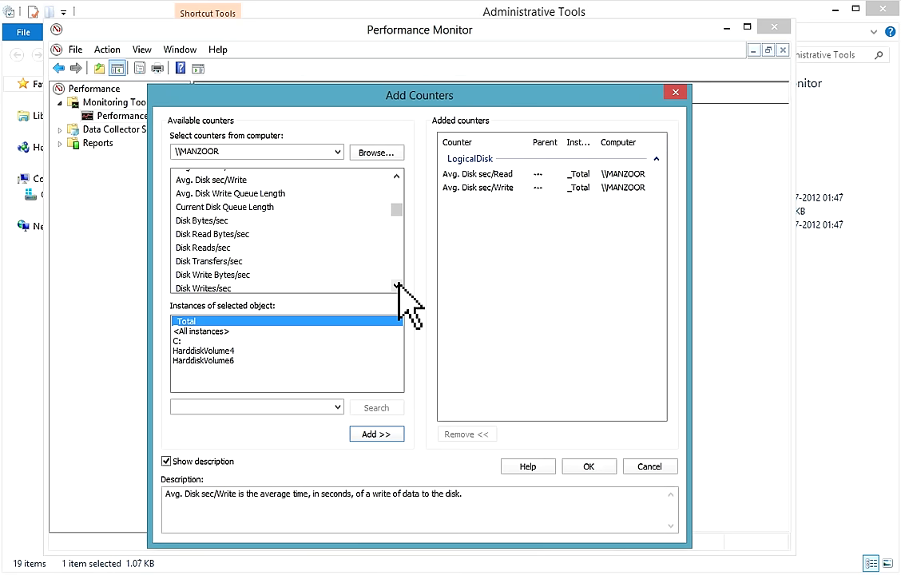
left_click(244, 262)
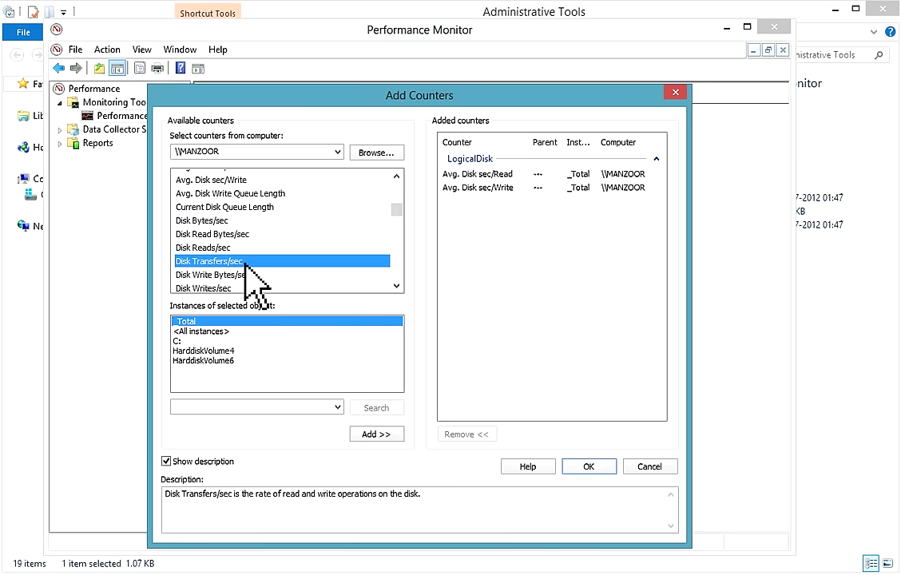
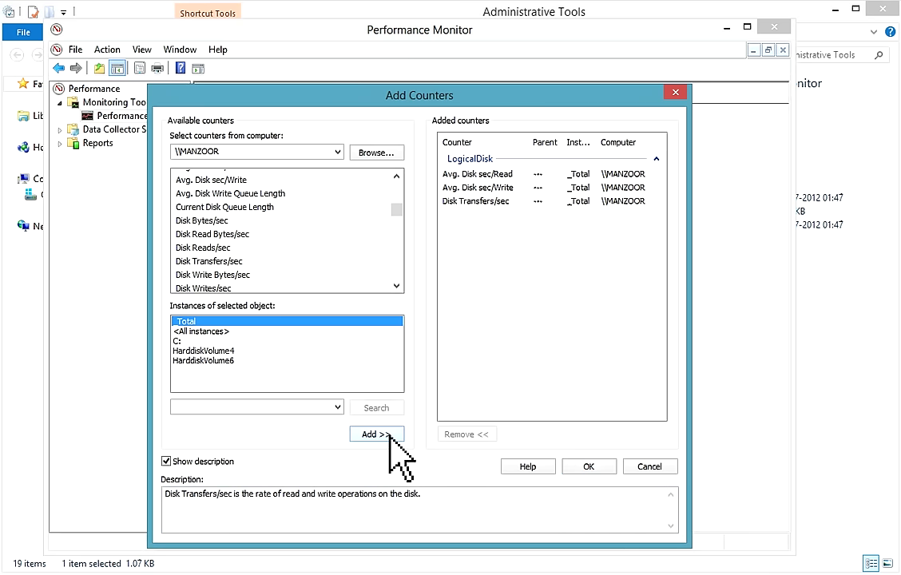
Step: Collapse the LogicalDisk object and add the Available Bytes counter from the Memory object
left_click(396, 175)
left_click(395, 175)
left_click_drag(396, 176, 395, 176)
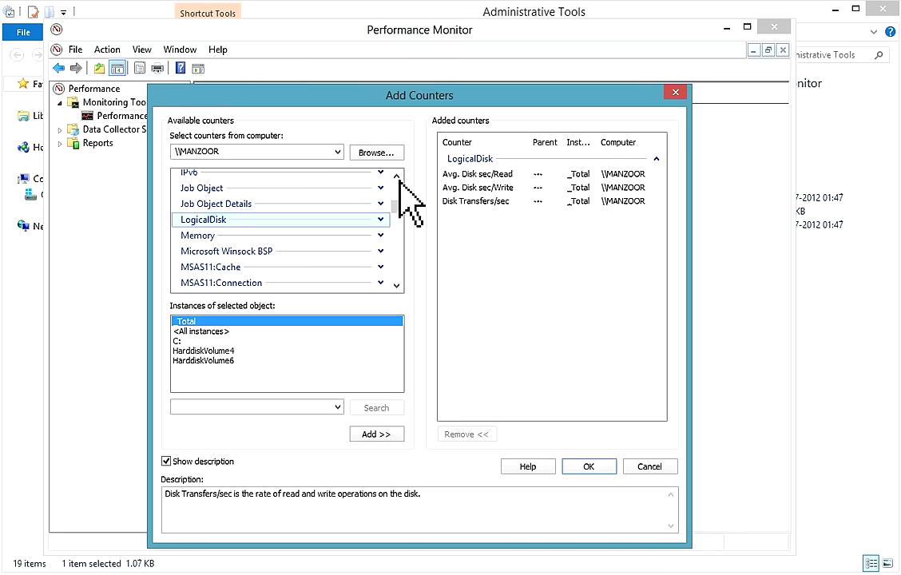
left_click(380, 235)
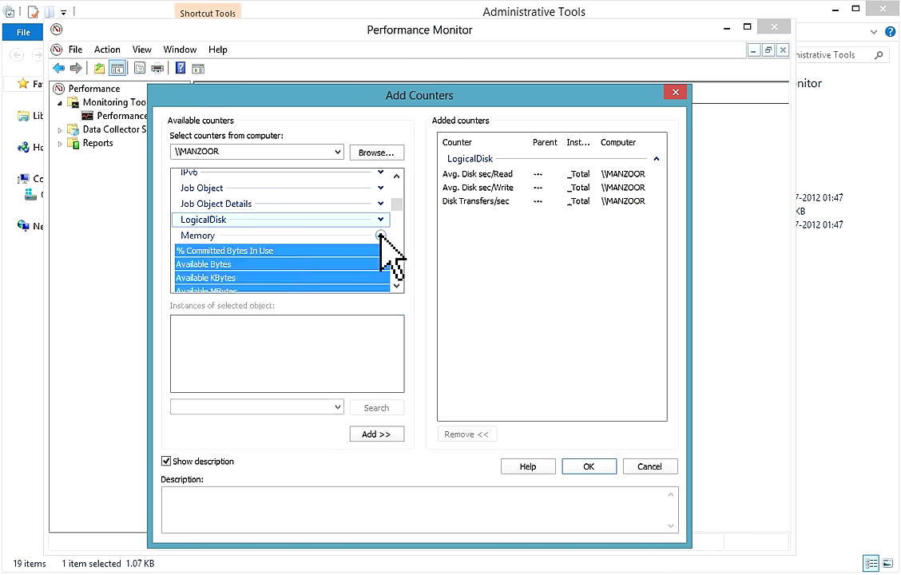
scroll(400, 288, "down", 1)
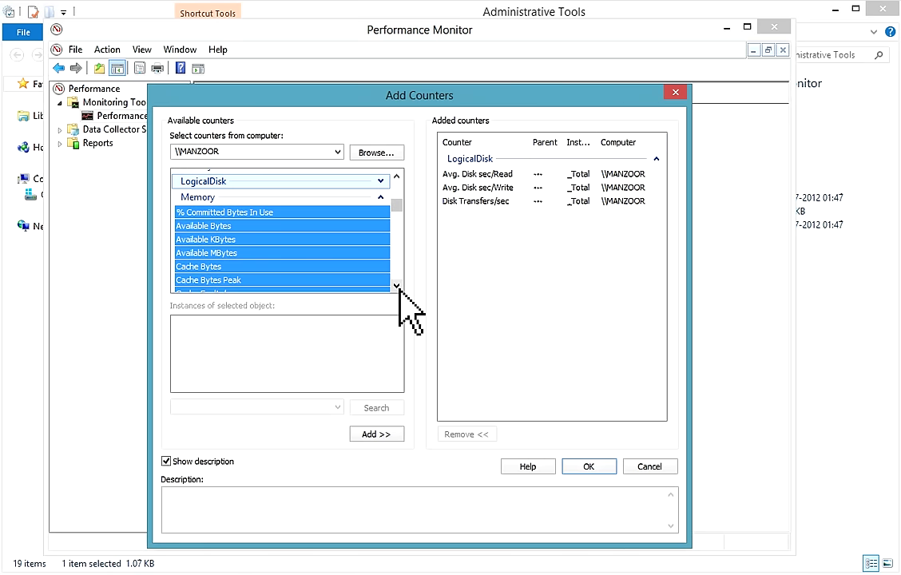
left_click(397, 286)
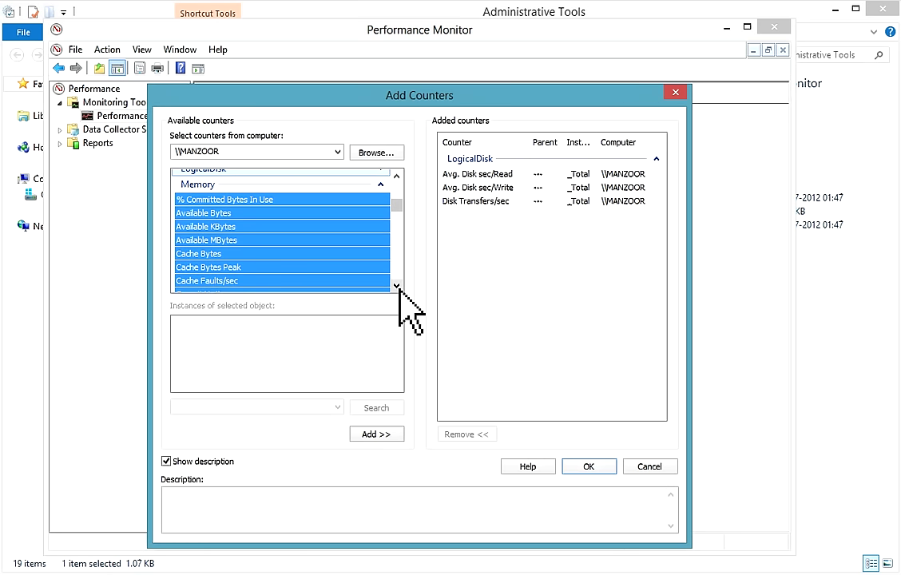
left_click(258, 213)
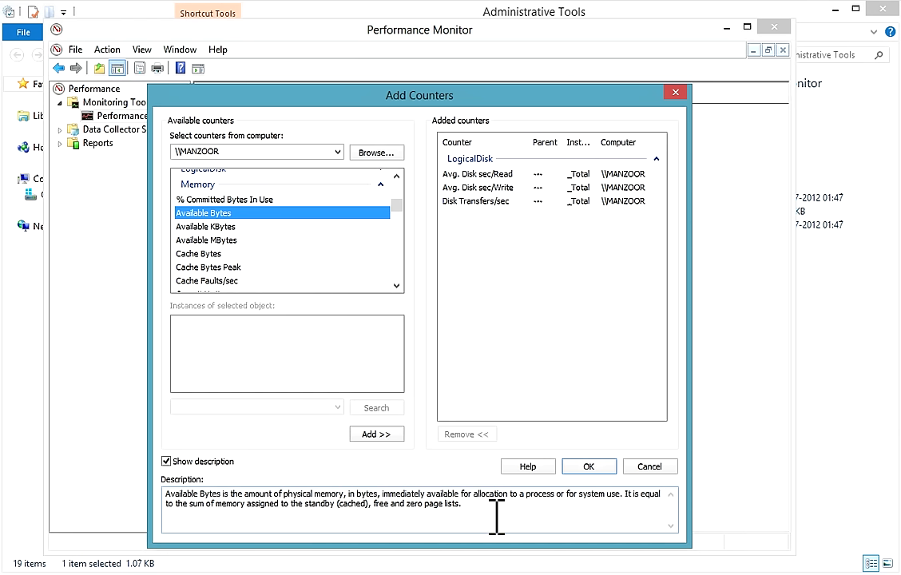
left_click(390, 436)
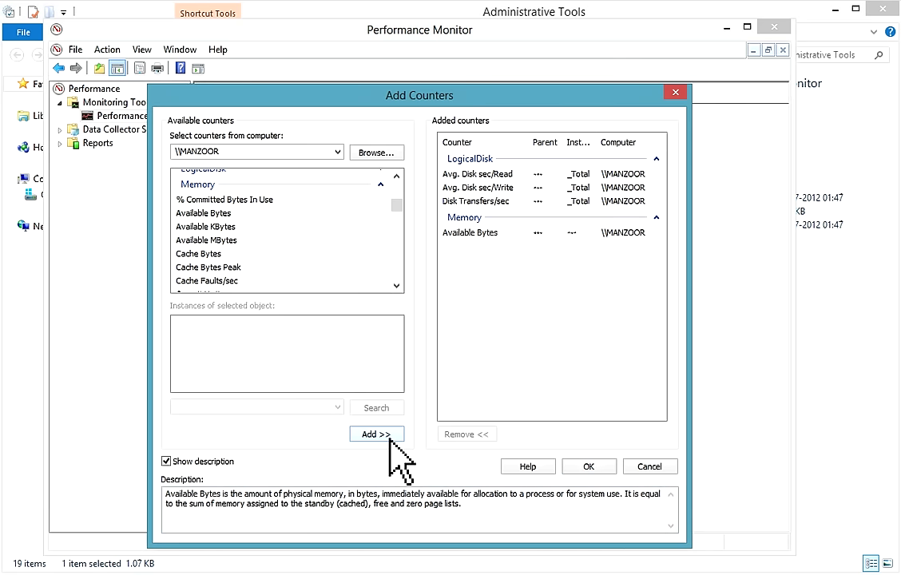
Step: Add the Memory object's Pages/sec counter
left_click(396, 285)
left_click(396, 286)
left_click(396, 285)
left_click(396, 285)
left_click(396, 285)
left_click(396, 285)
left_click(397, 285)
left_click(396, 285)
left_click(396, 286)
left_click(396, 285)
left_click(396, 285)
left_click(396, 285)
left_click(397, 286)
left_click(396, 285)
left_click(396, 285)
left_click(237, 253)
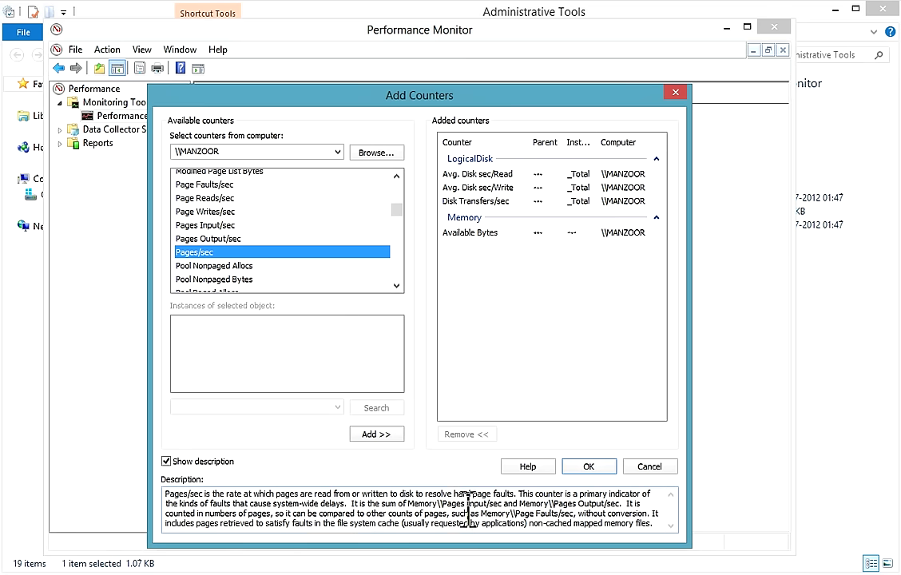
left_click(377, 435)
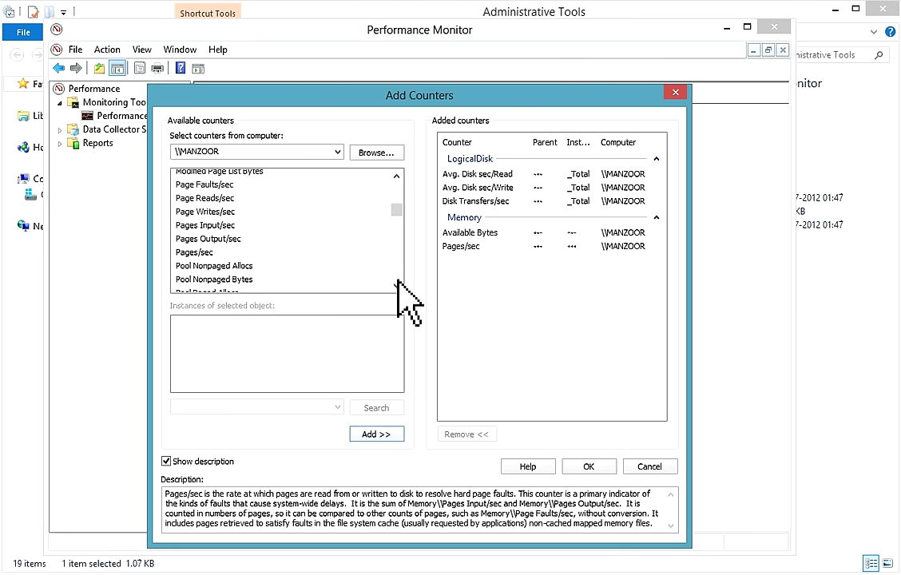
Step: Collapse the Memory object's list of available counters
scroll(403, 202, "up", 3)
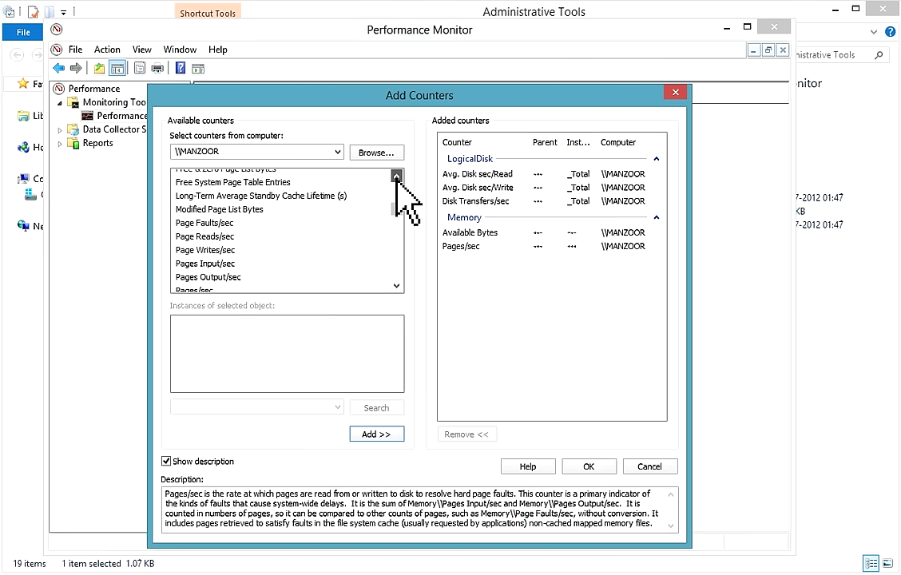
scroll(396, 178, "up", 3)
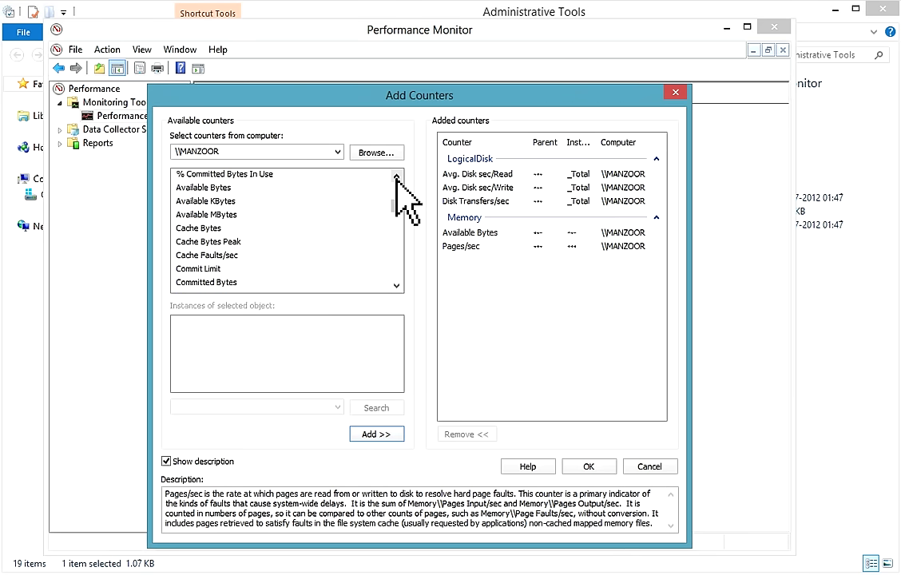
left_click(385, 222)
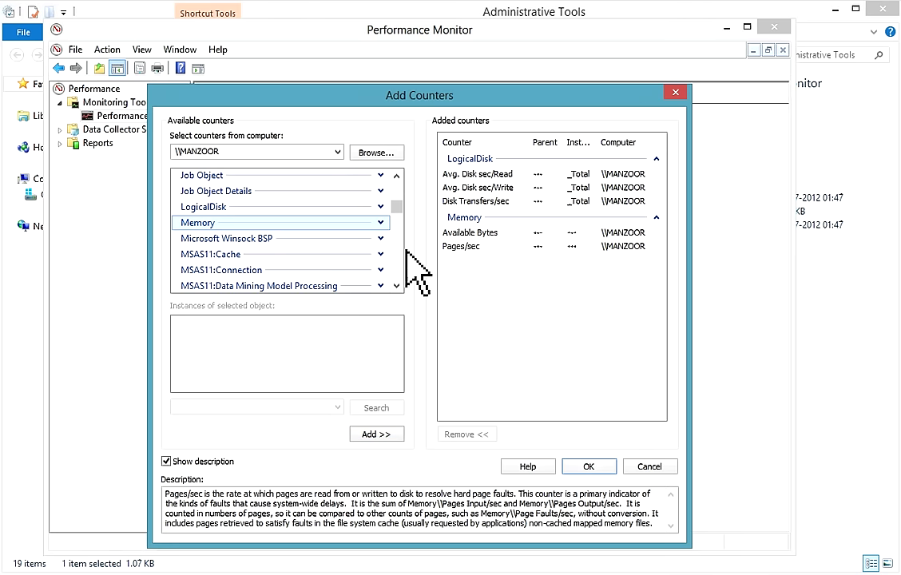
Step: Find the SQLServer:Buffer Manager object among the available counters and expand it
left_click(398, 287)
left_click_drag(397, 288, 398, 288)
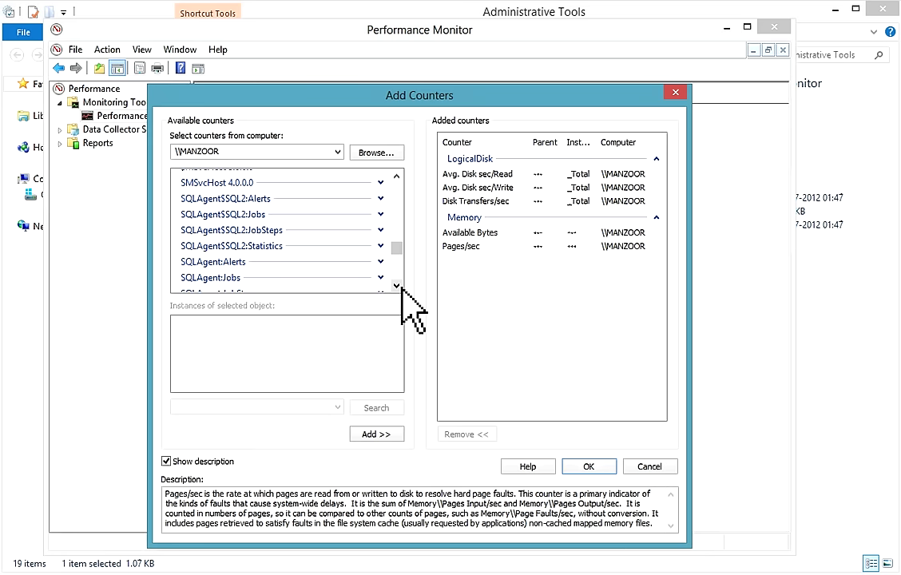
left_click(401, 289)
left_click(397, 286)
left_click(397, 286)
left_click(398, 286)
left_click(397, 286)
left_click(397, 286)
left_click(397, 286)
left_click(397, 286)
left_click(397, 286)
left_click(397, 286)
left_click(397, 286)
left_click(397, 286)
left_click(397, 286)
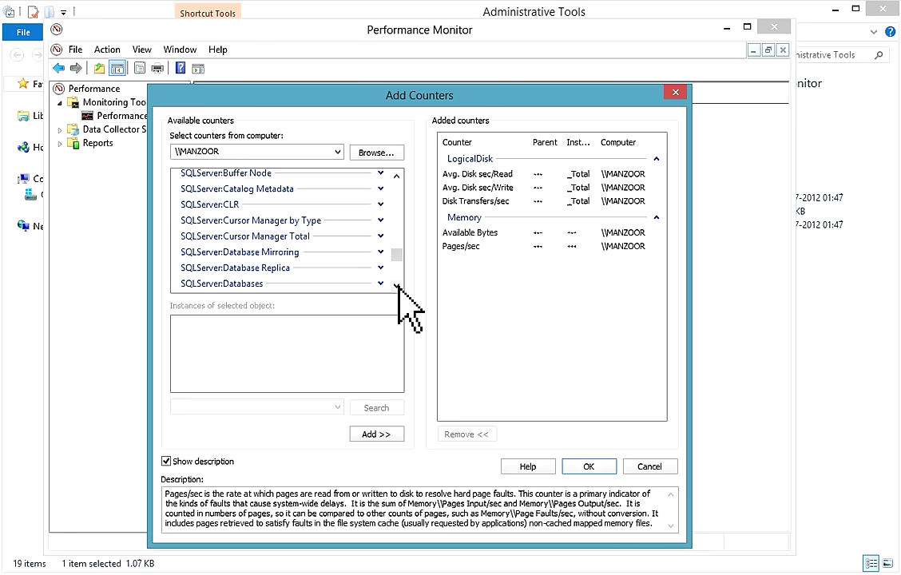
left_click(396, 175)
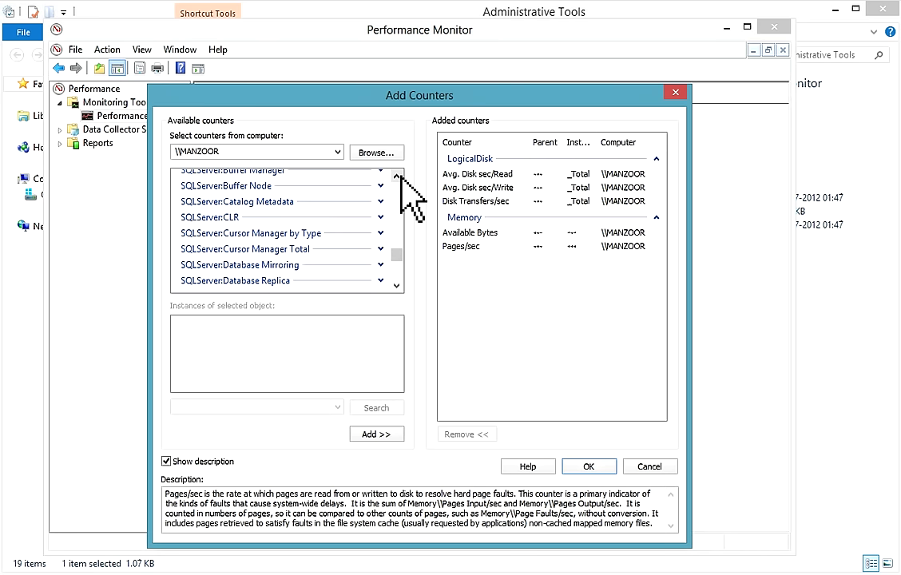
left_click(396, 175)
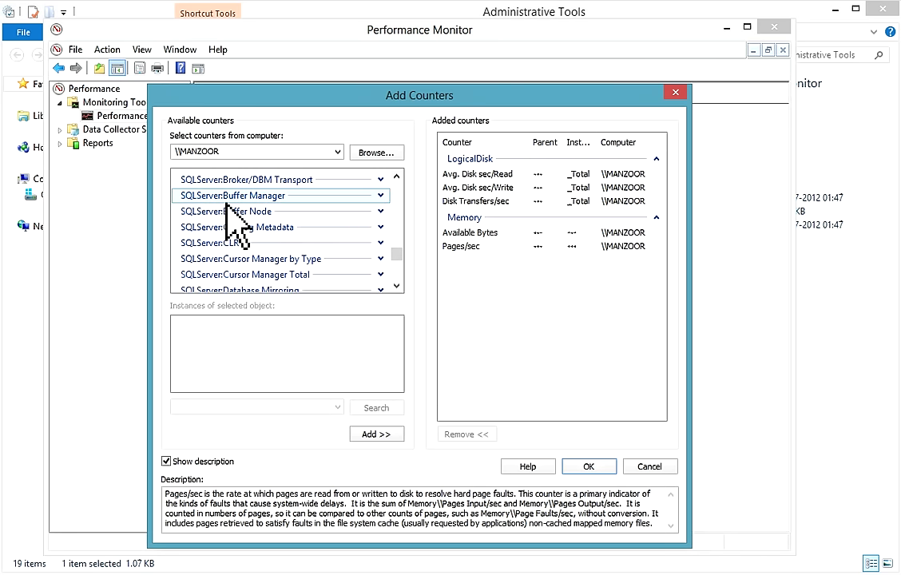
left_click(380, 195)
Step: Add the Buffer cache hit ratio counter from SQLServer:Buffer Manager
left_click(308, 250)
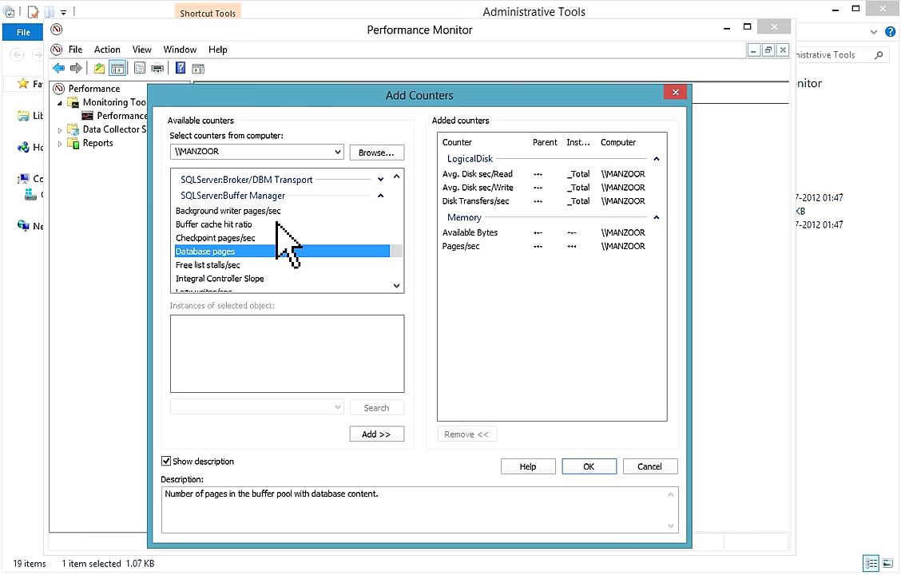
left_click(323, 224)
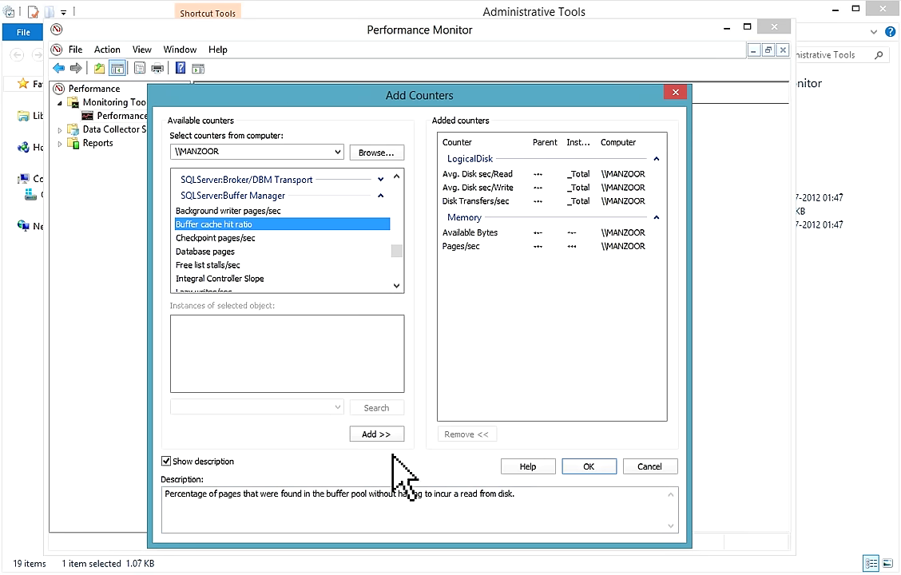
left_click(375, 435)
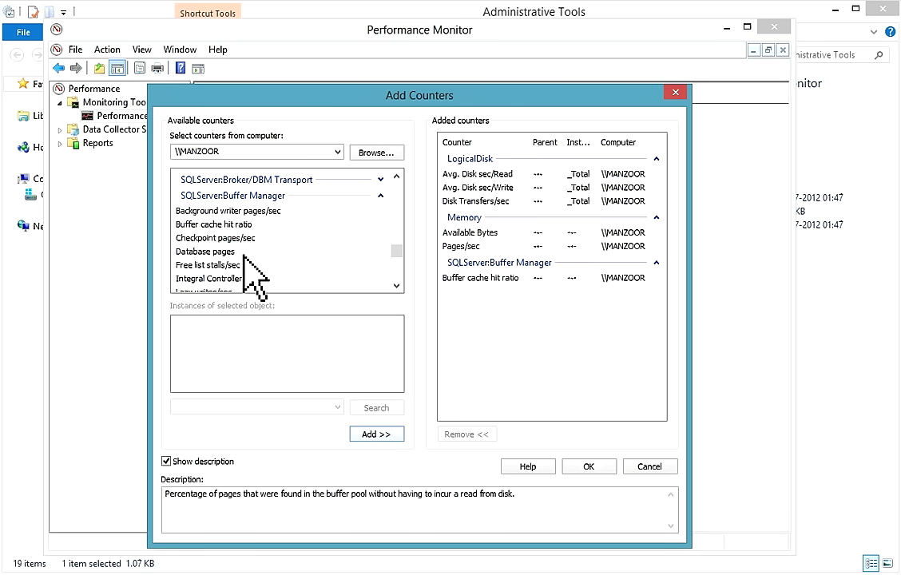
Step: Add the Page life expectancy counter from SQLServer:Buffer Manager
left_click(397, 287)
left_click(397, 287)
left_click(397, 287)
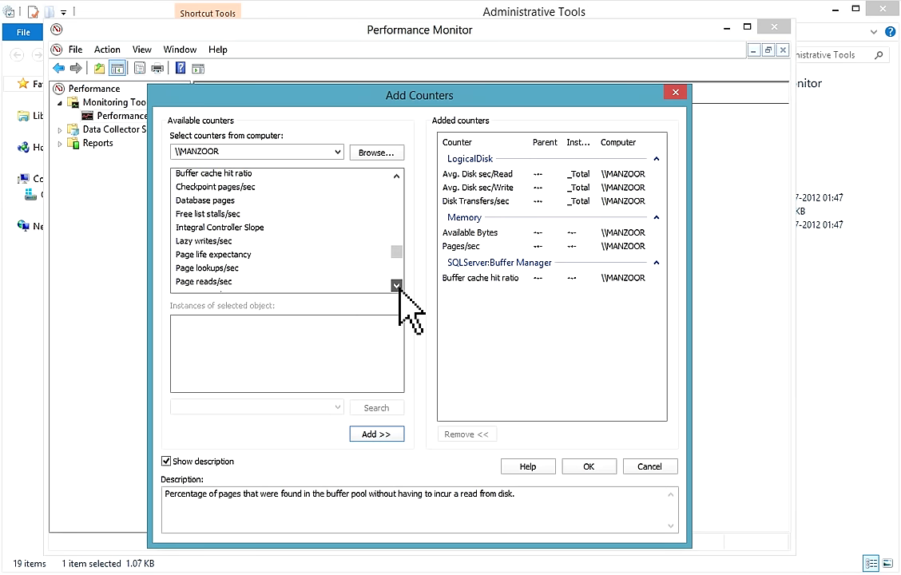
left_click(397, 287)
left_click(238, 254)
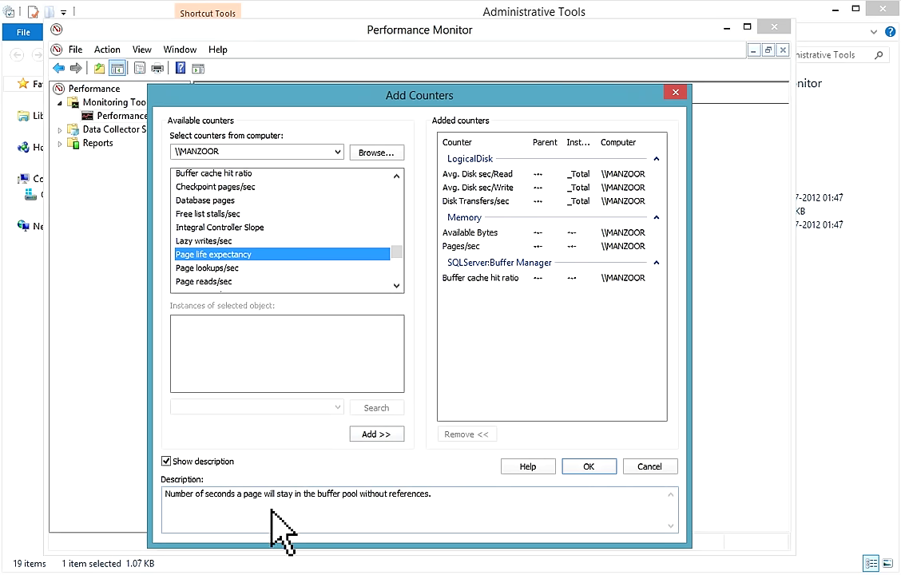
left_click(391, 435)
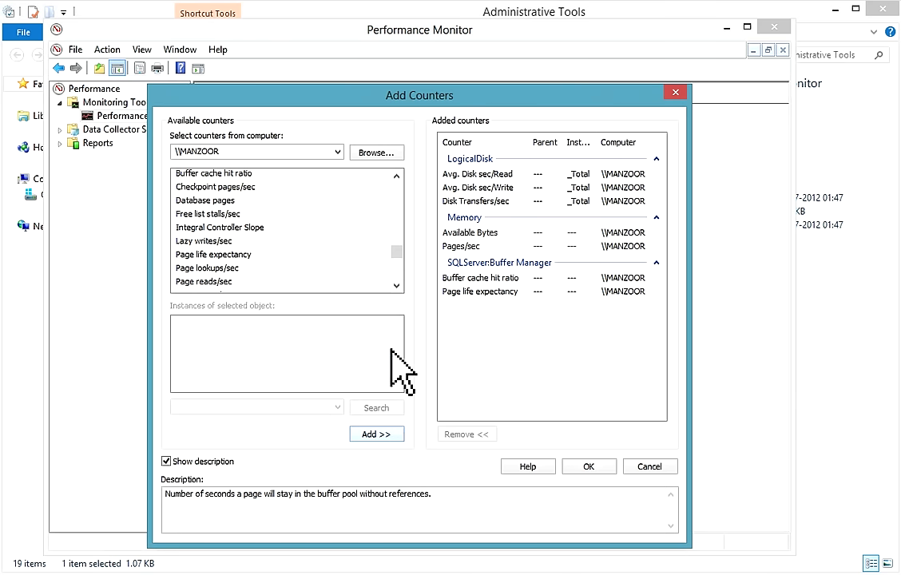
Step: Find the SQLServer:Locks object among the available counters and expand it
left_click(397, 174)
left_click(398, 175)
left_click(397, 174)
left_click(396, 285)
left_click(396, 285)
left_click(396, 286)
left_click(396, 286)
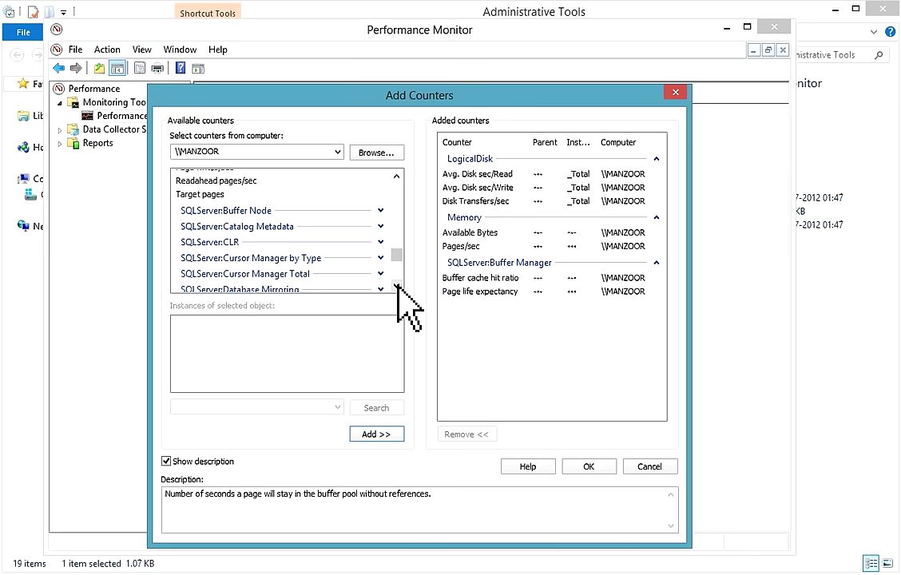
left_click(397, 285)
left_click(397, 285)
left_click(396, 285)
left_click(397, 286)
left_click(396, 285)
left_click(396, 285)
left_click(396, 286)
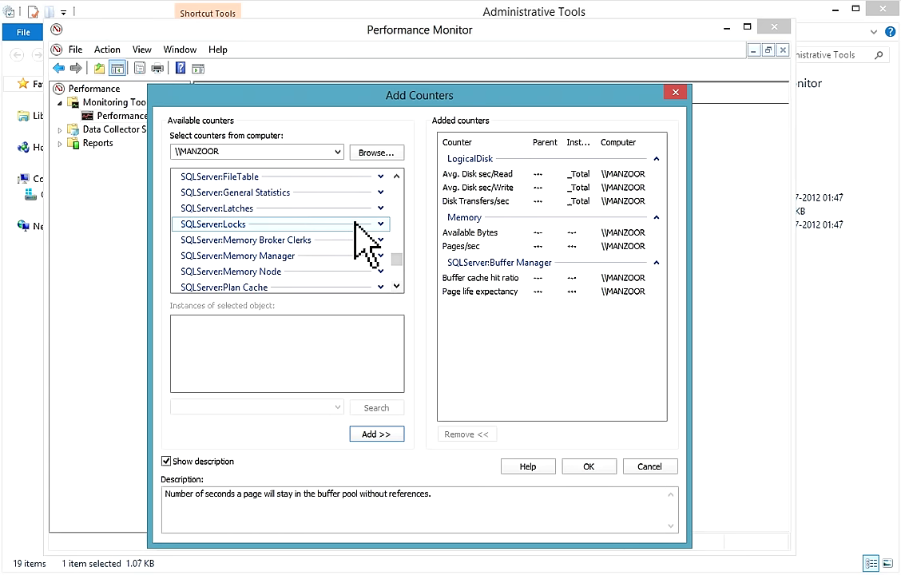
left_click(380, 225)
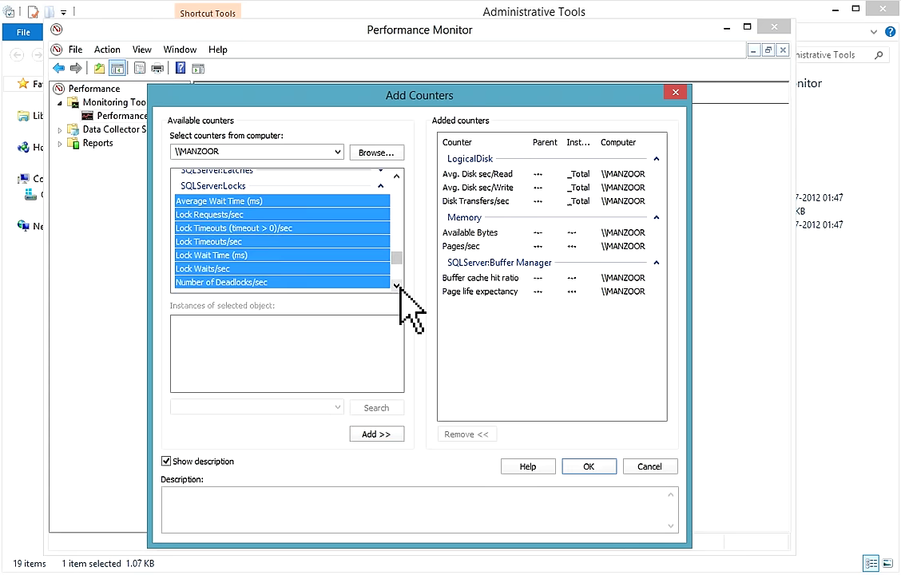
Step: Add SQLServer:Locks' Lock Waits/sec counter for the _Total instance
left_click(399, 286)
left_click(399, 286)
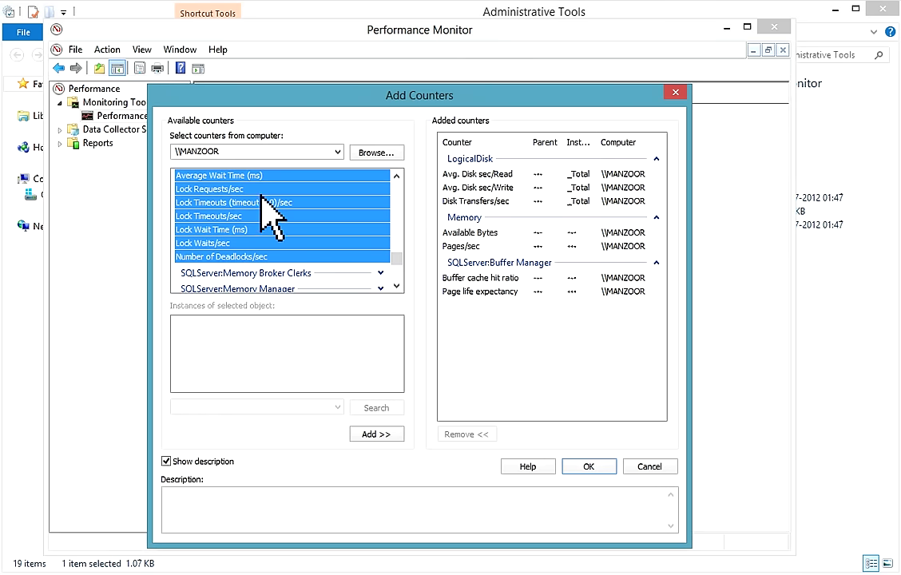
left_click(244, 230)
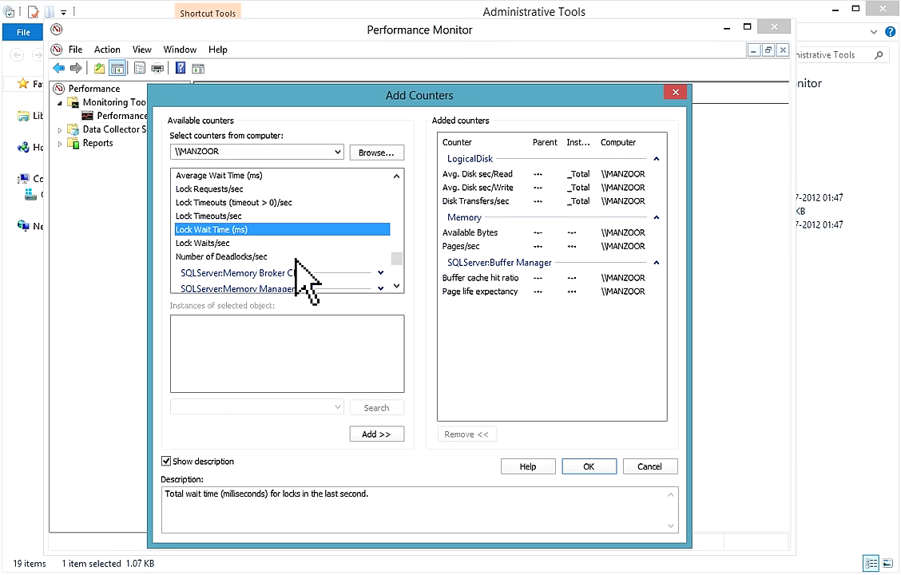
left_click(233, 243)
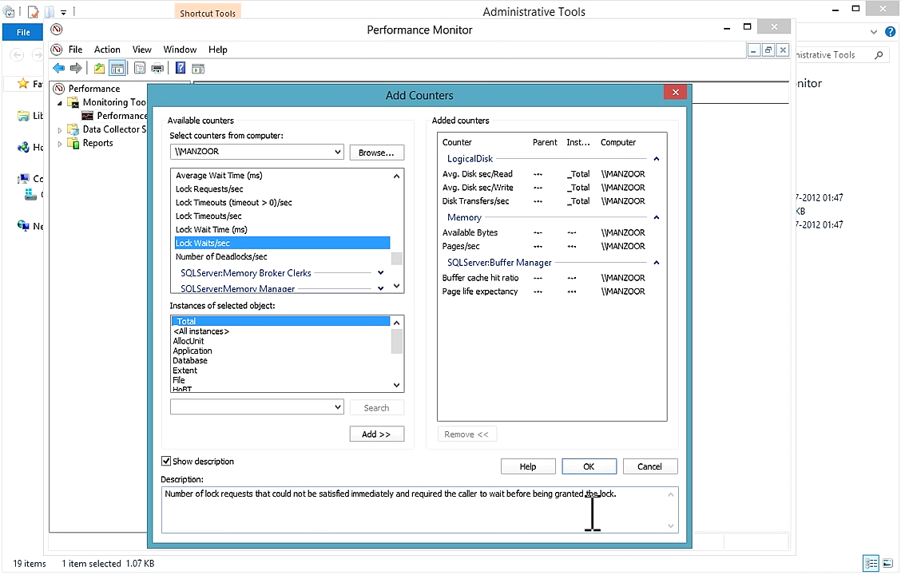
left_click(377, 434)
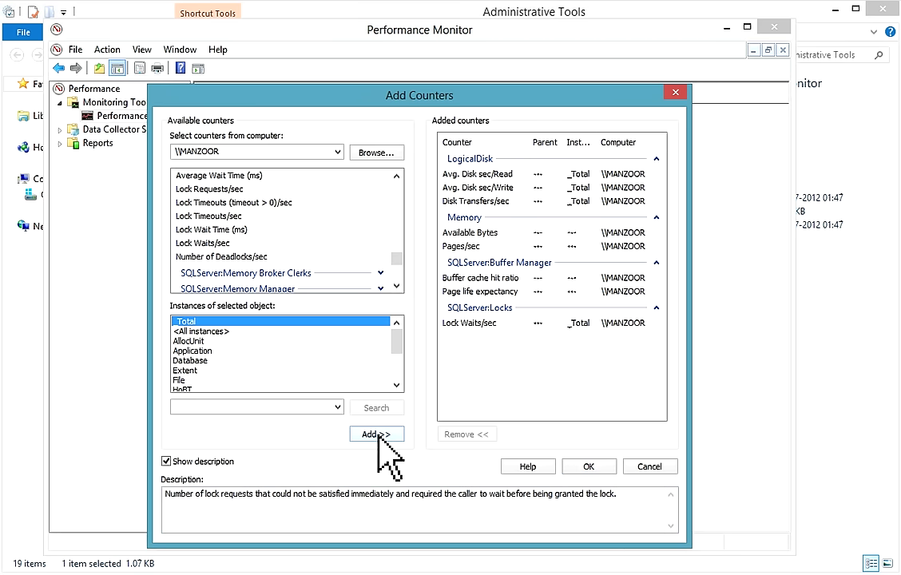
Step: Add SQLServer:Locks' Number of Deadlocks/sec counter for the _Total instance
left_click(257, 256)
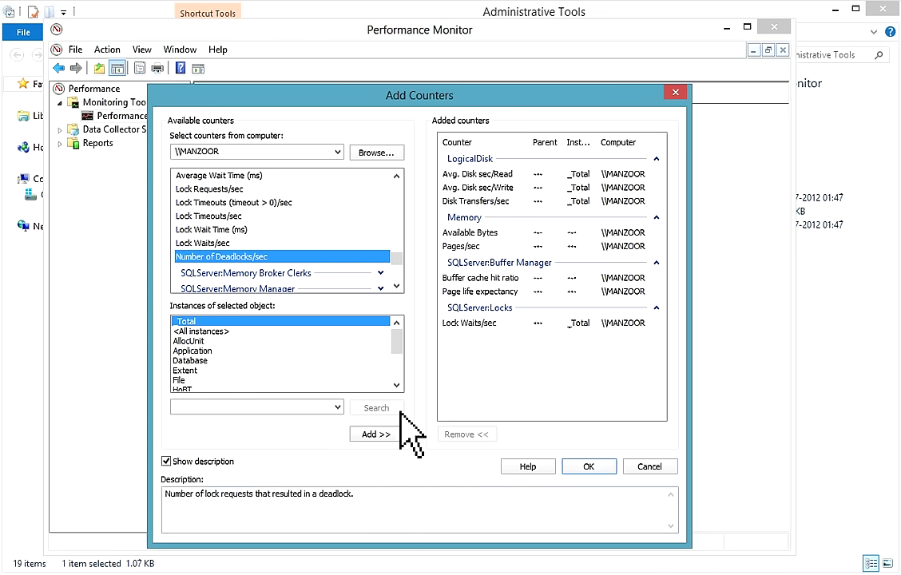
left_click(388, 435)
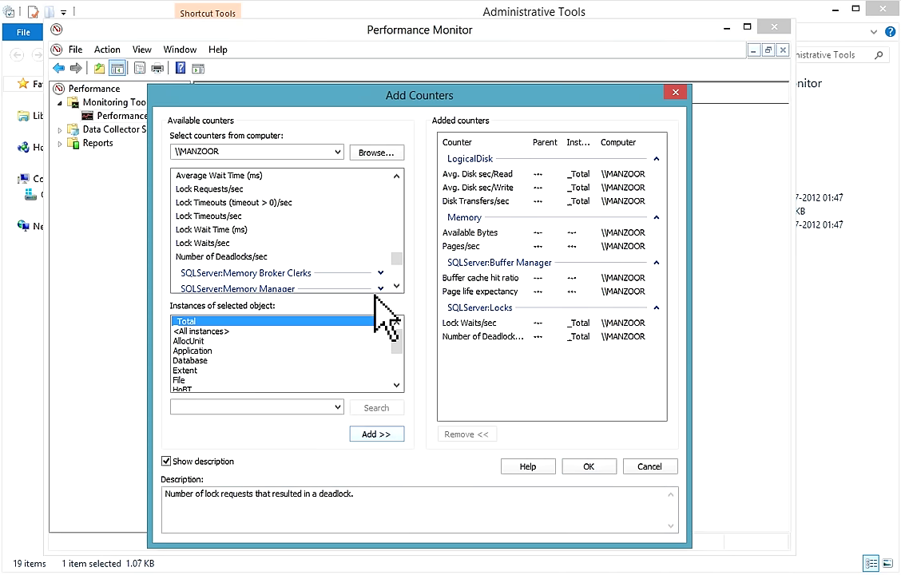
left_click(396, 175)
scroll(397, 192, "up", 5)
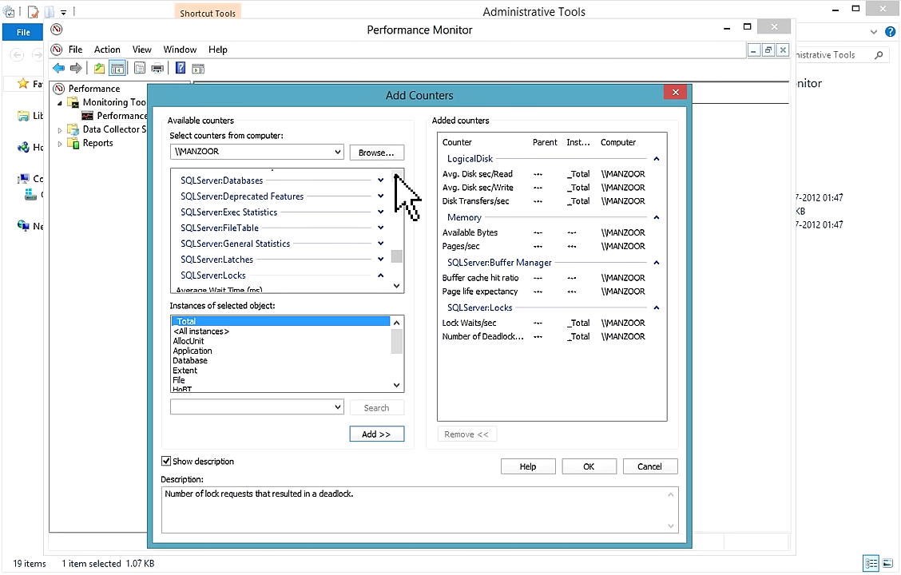
Step: Confirm the selected disk, memory, buffer manager and lock counters to include them in the monitor's report
left_click(595, 469)
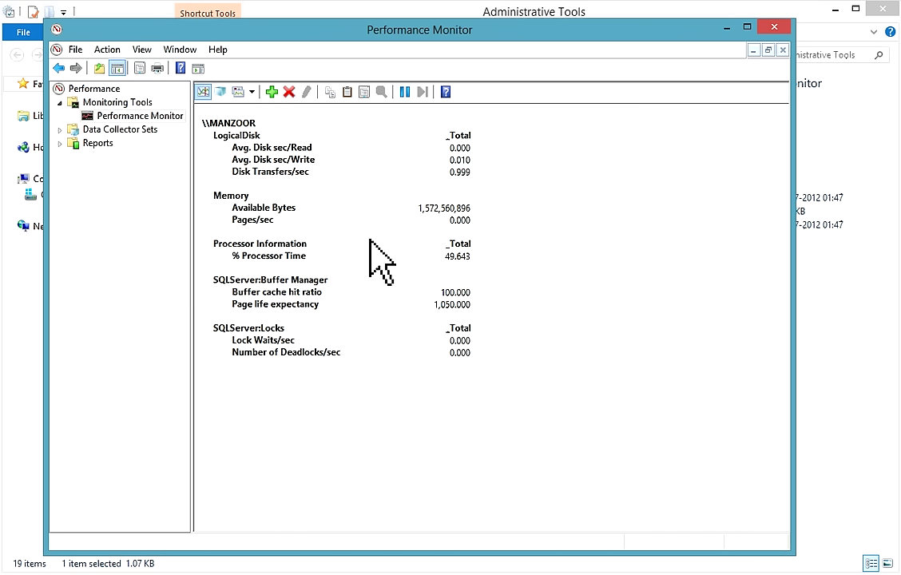
Step: Examine the processor, memory, logical disk, SQL Server buffer manager and lock entries in the counter report
left_click(284, 258)
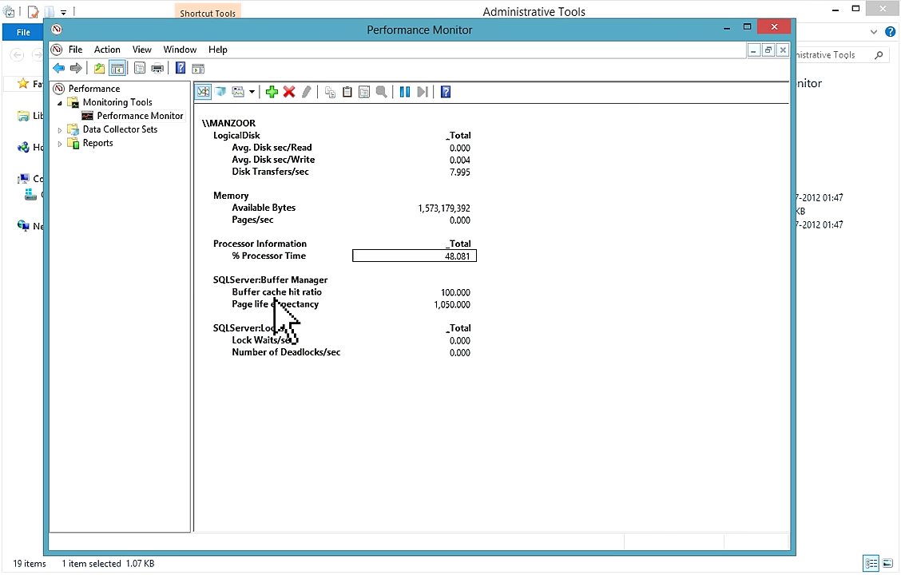
left_click(232, 197)
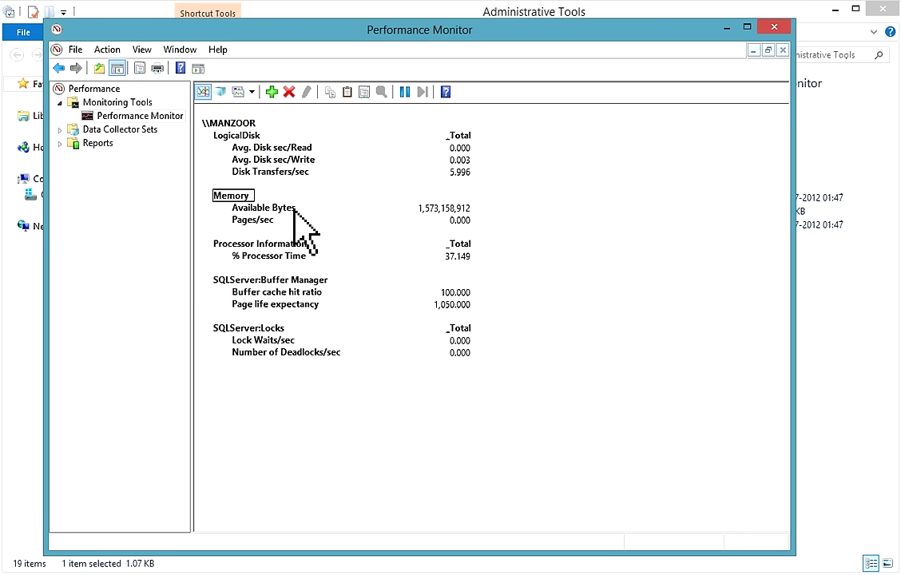
left_click(244, 135)
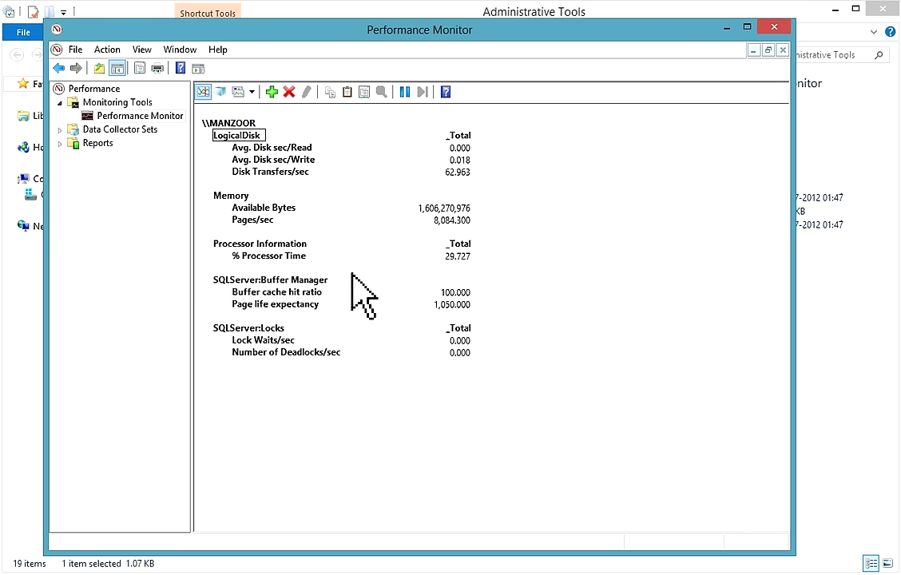
left_click(295, 281)
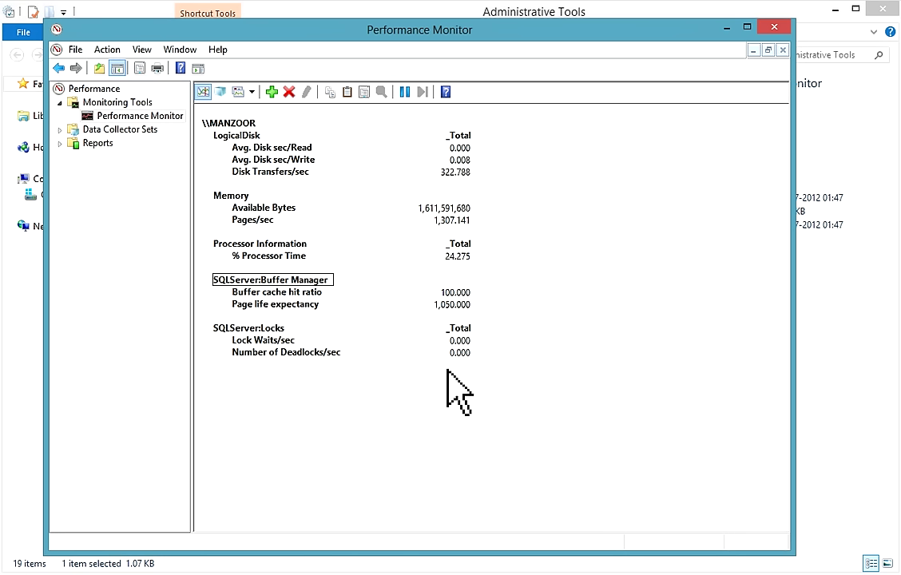
left_click(251, 327)
left_click(401, 418)
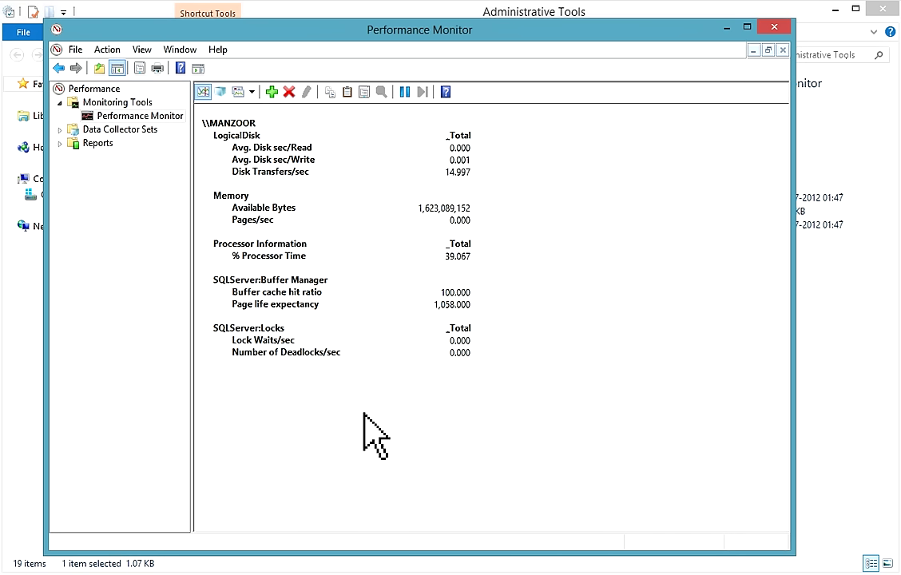
left_click(248, 326)
left_click(356, 438)
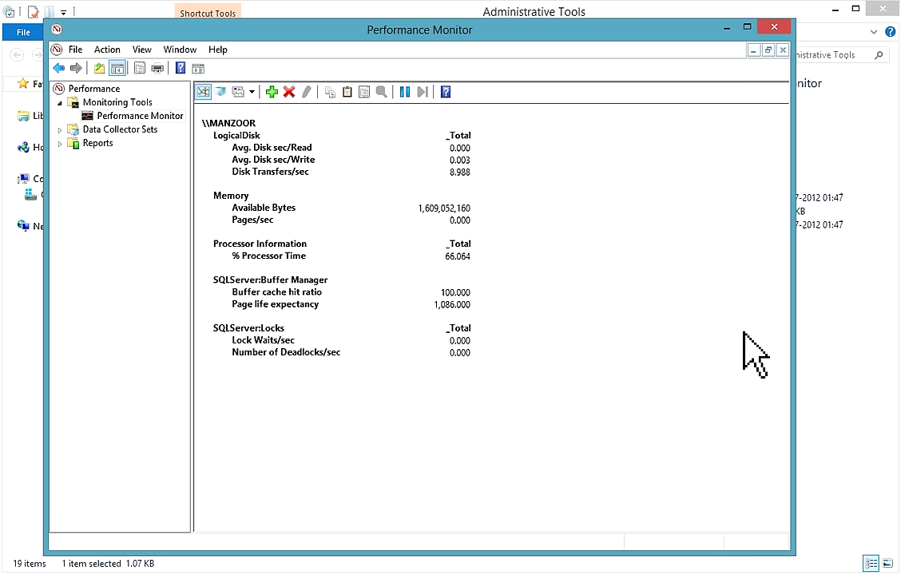
Step: Switch to the browser and skim the SQLServerLog.com article on identifying database bottlenecks for its counter explanations and recommended values
key("alt+Tab")
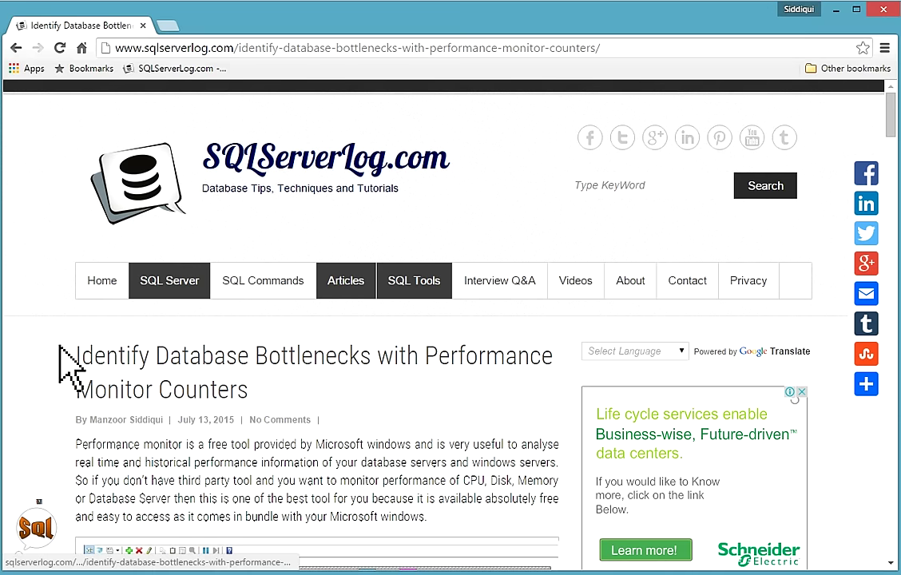
scroll(60, 352, "down", 4)
scroll(61, 368, "down", 1)
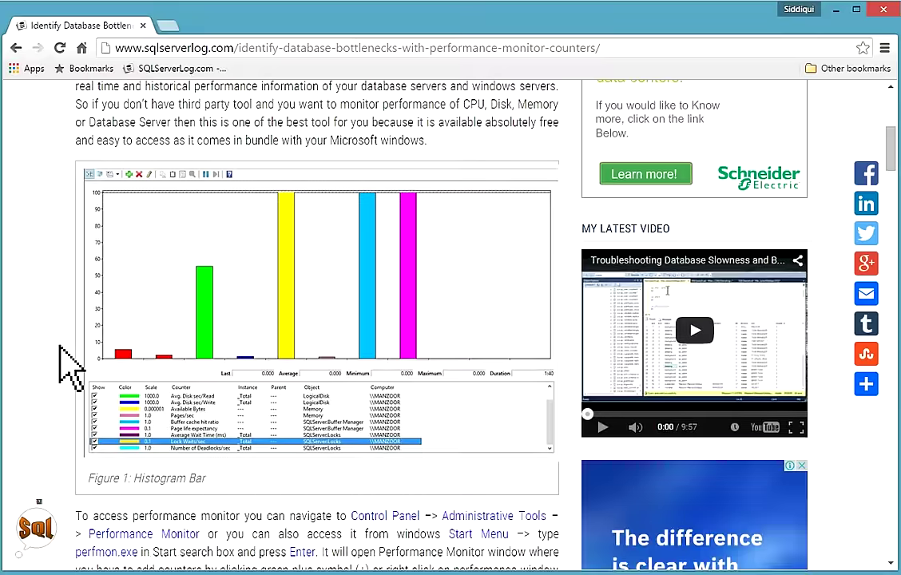
scroll(61, 368, "up", 3)
scroll(175, 295, "down", 6)
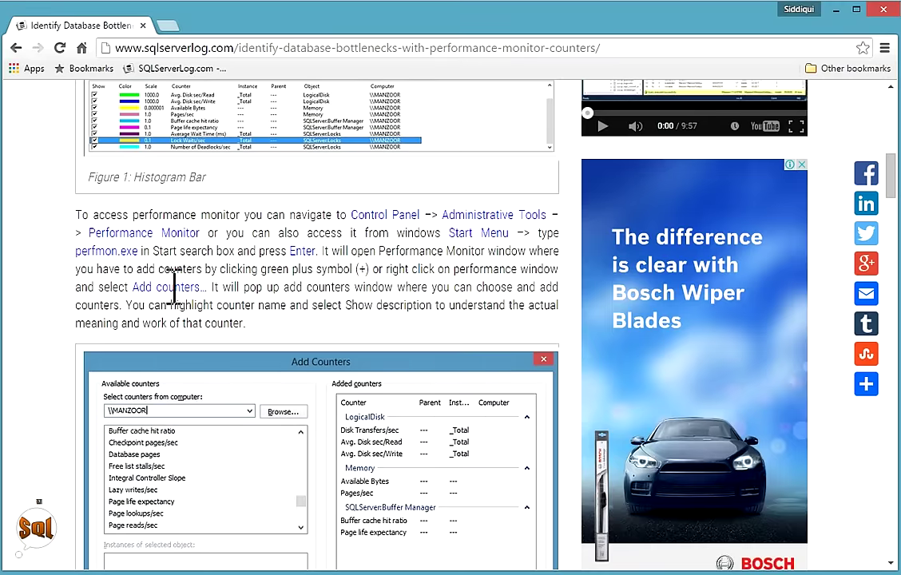
scroll(174, 288, "down", 6)
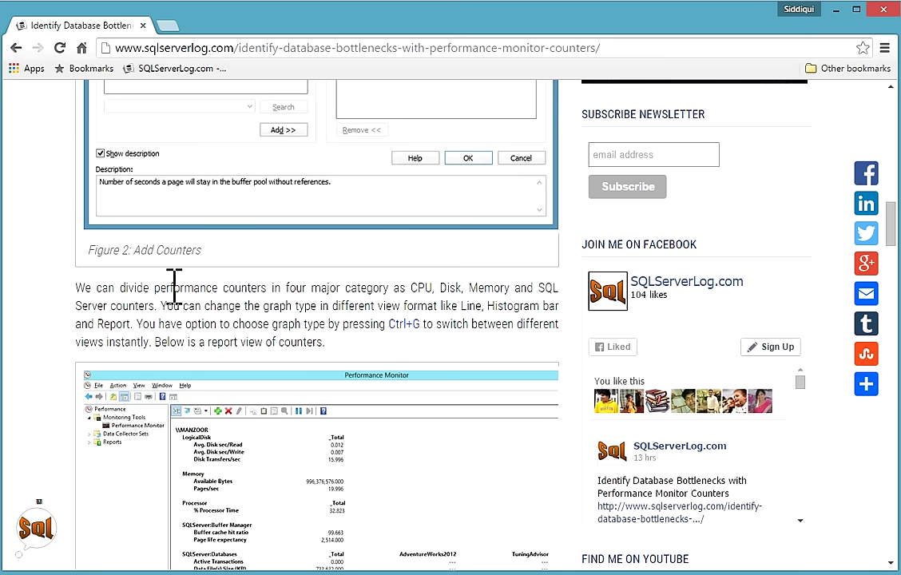
scroll(176, 296, "down", 10)
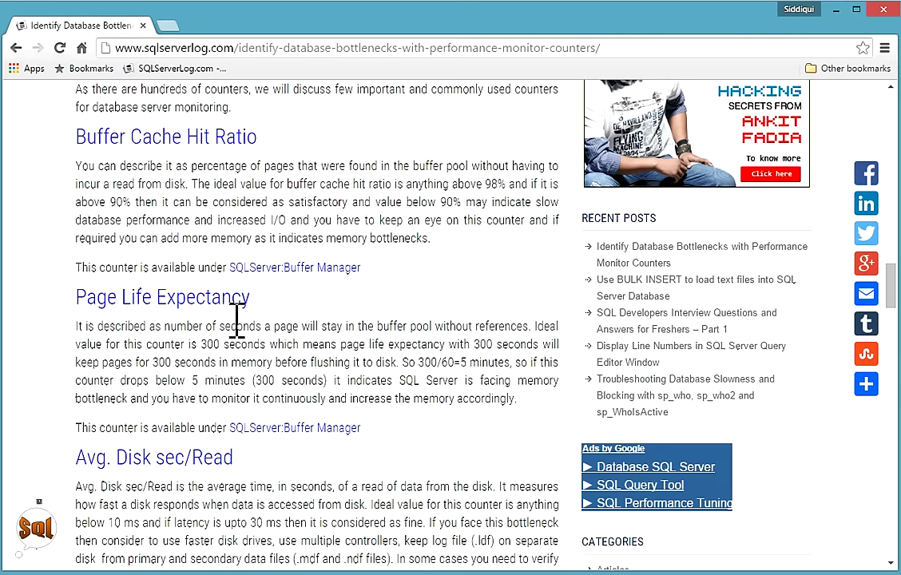
scroll(272, 324, "down", 11)
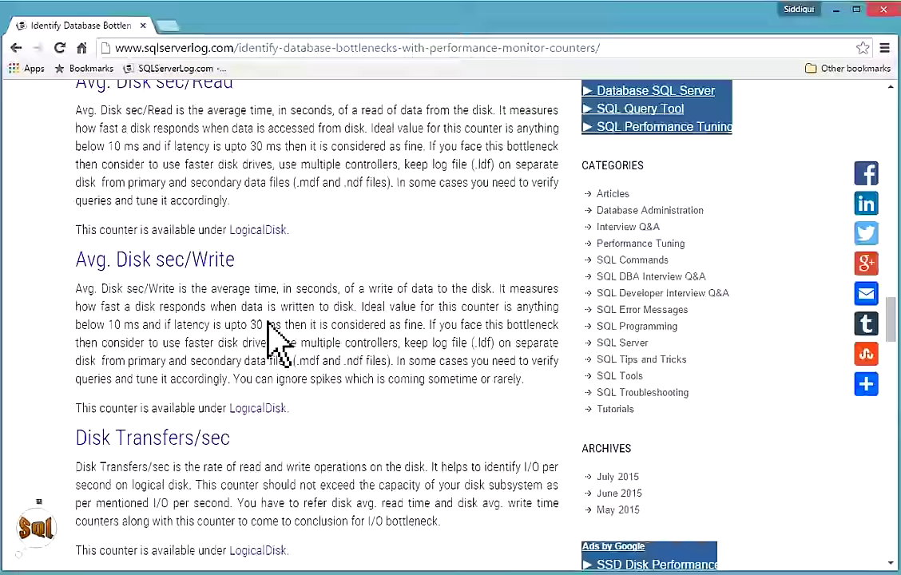
scroll(271, 327, "down", 20)
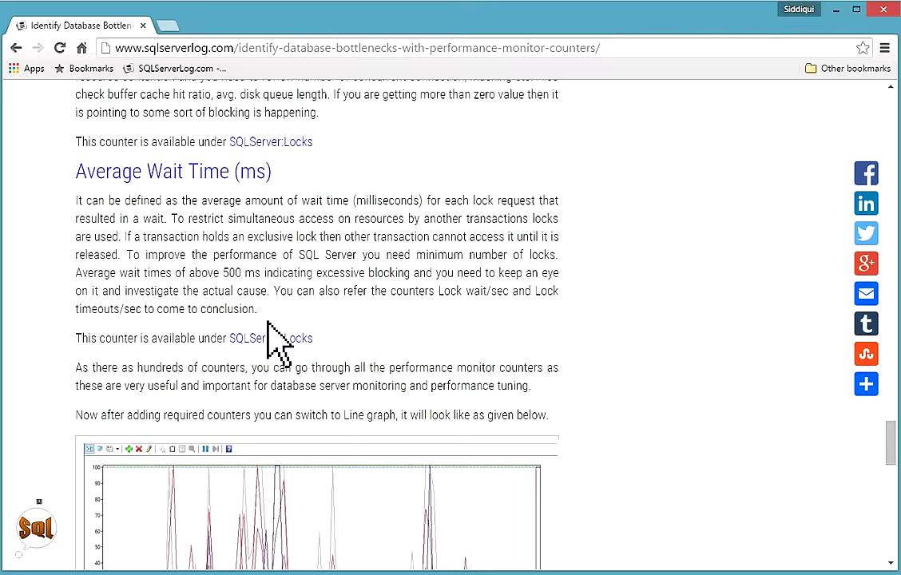
scroll(270, 328, "up", 20)
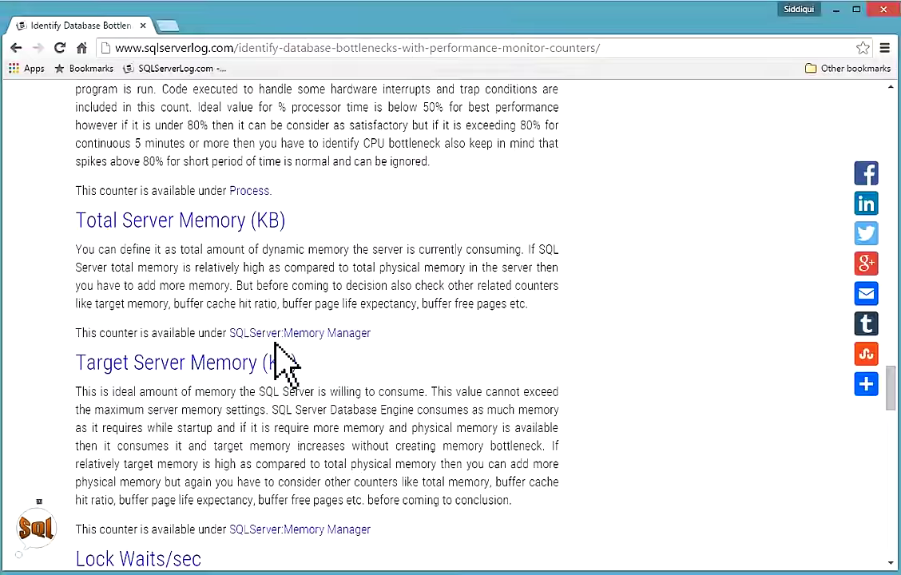
scroll(271, 336, "up", 6)
scroll(272, 335, "down", 5)
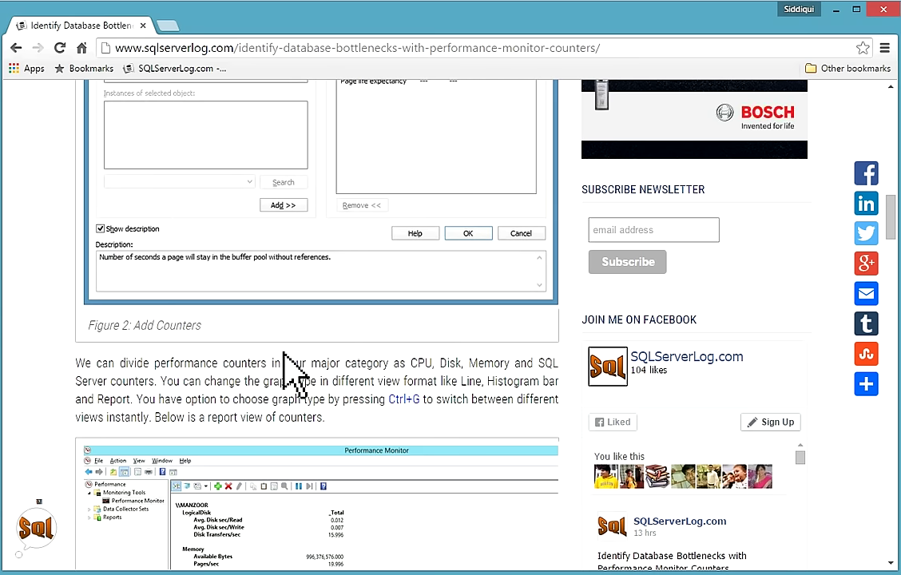
scroll(285, 353, "up", 20)
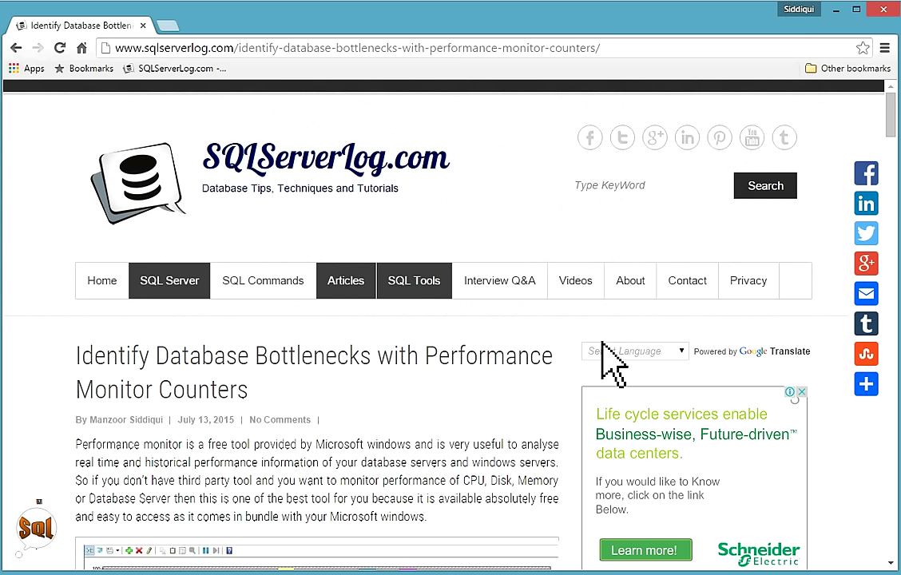
Step: Switch back to Performance Monitor and change the counter display from Report to Histogram bar
key("alt+Tab")
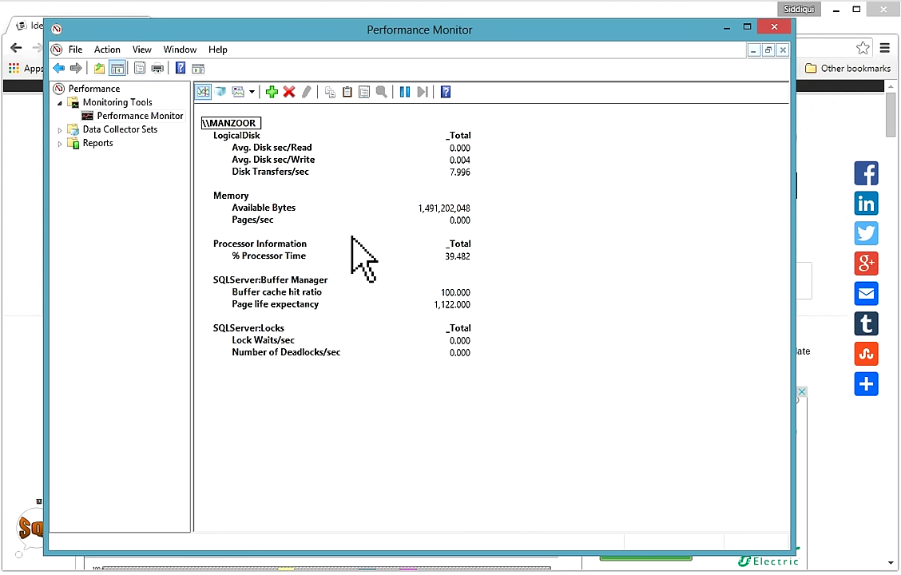
left_click(240, 93)
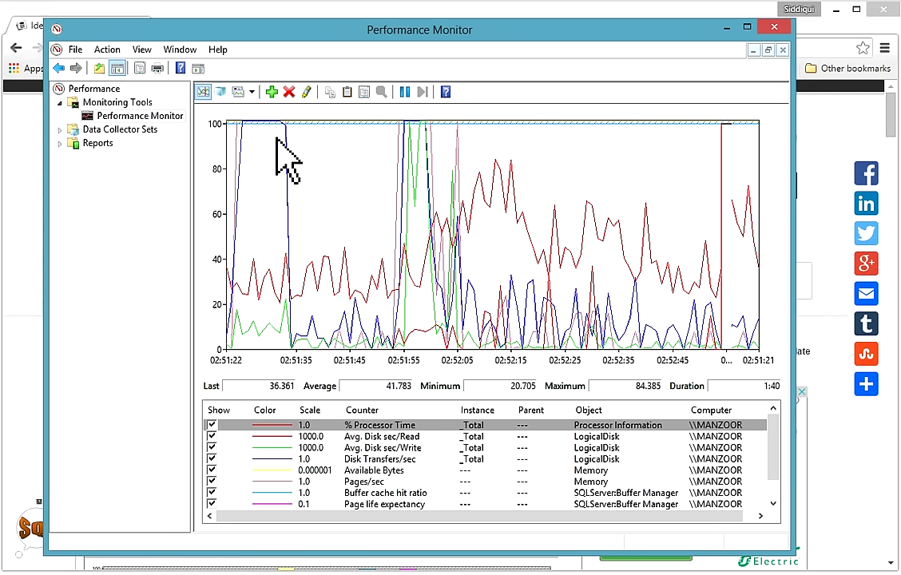
left_click(238, 92)
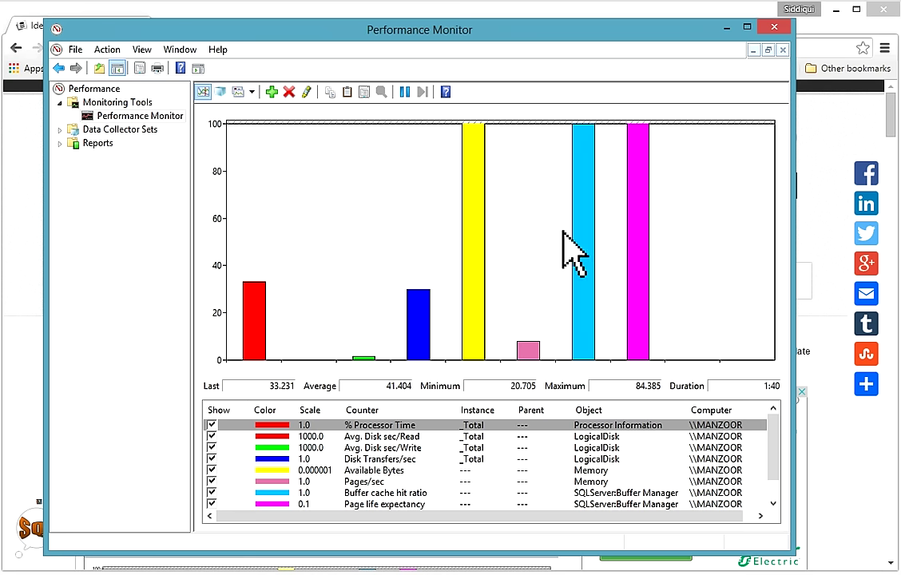
left_click(252, 91)
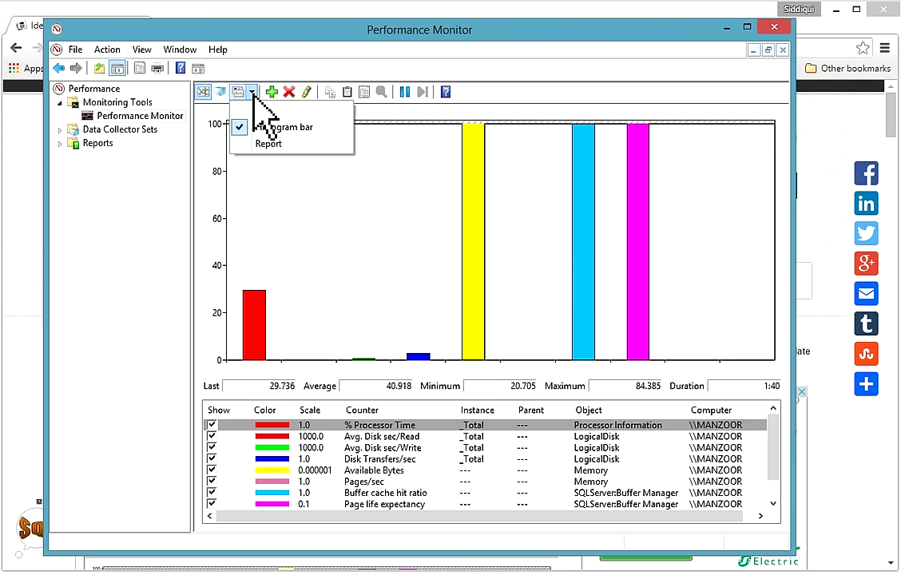
left_click(264, 121)
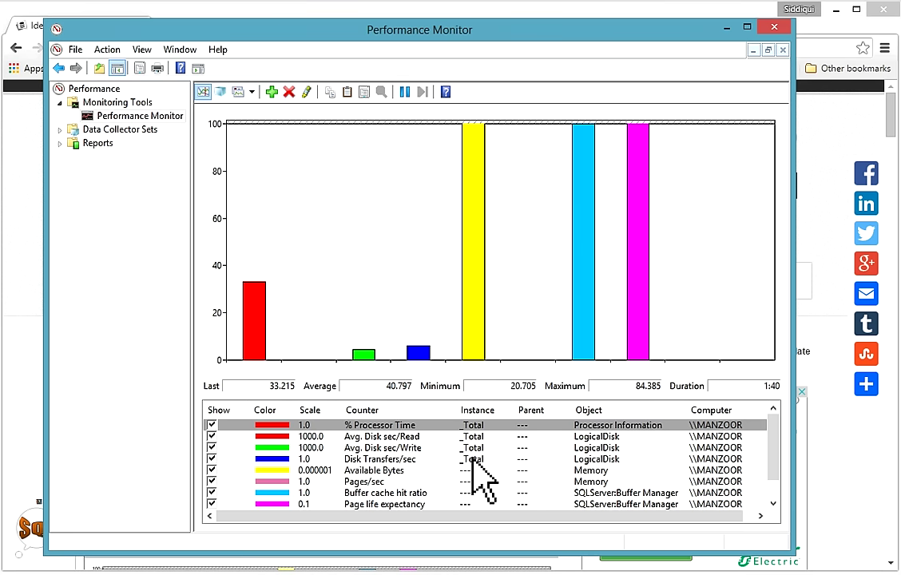
Step: Examine the statistics of the Pages/sec, Available Bytes, Avg. Disk sec/Write, % Processor Time and Avg. Disk sec/Read counters
left_click(412, 481)
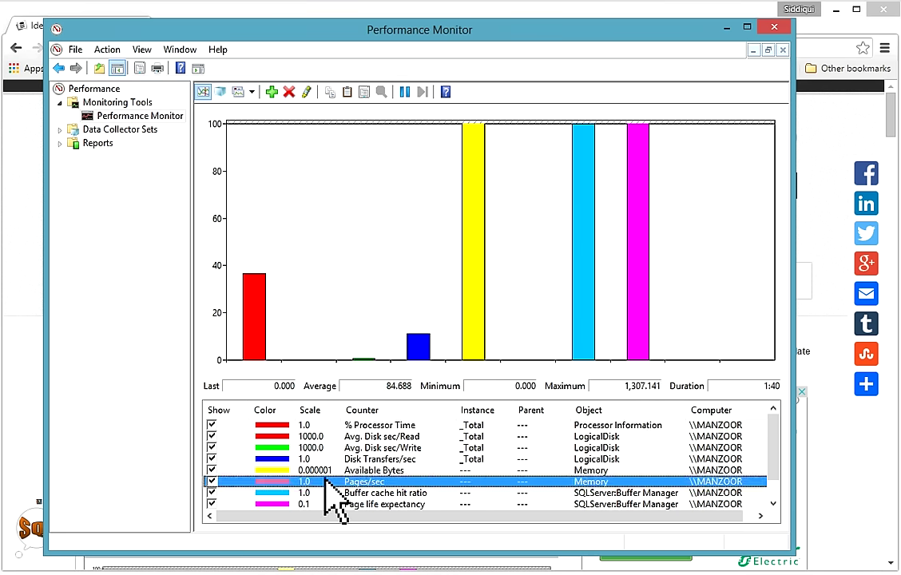
left_click(358, 475)
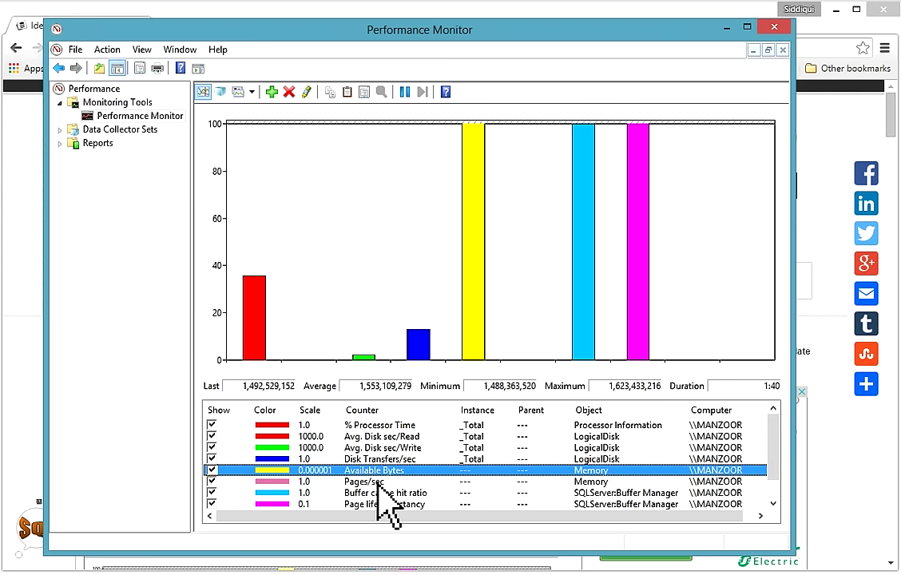
left_click(376, 482)
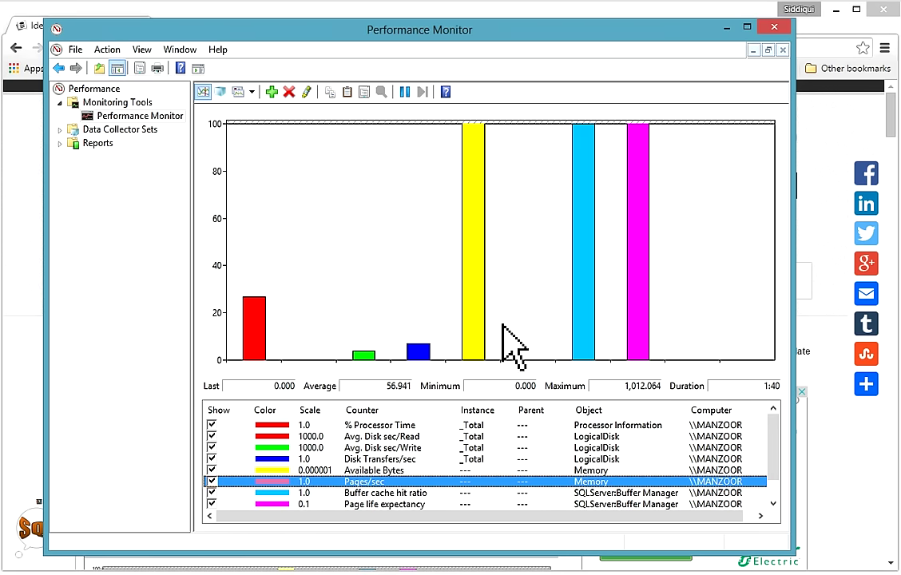
left_click(392, 447)
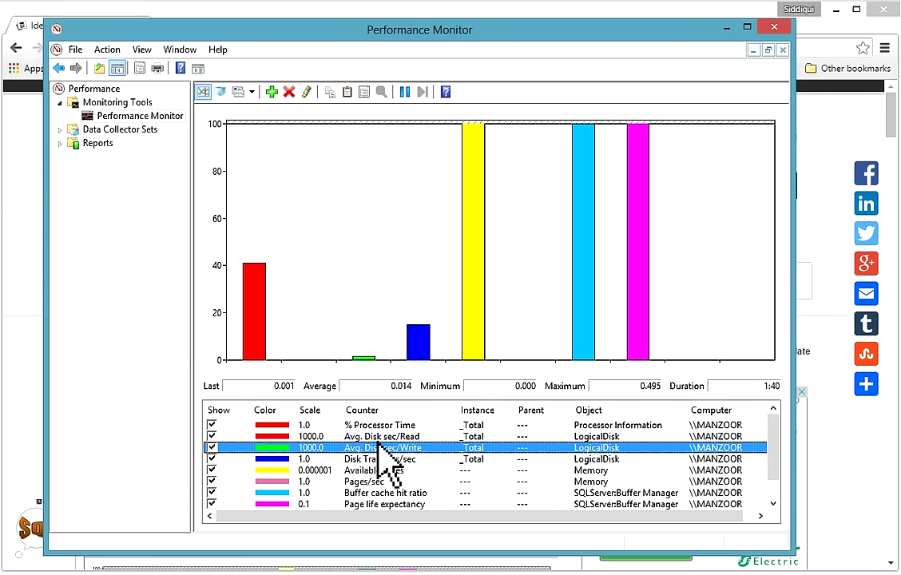
left_click(385, 425)
left_click(387, 437)
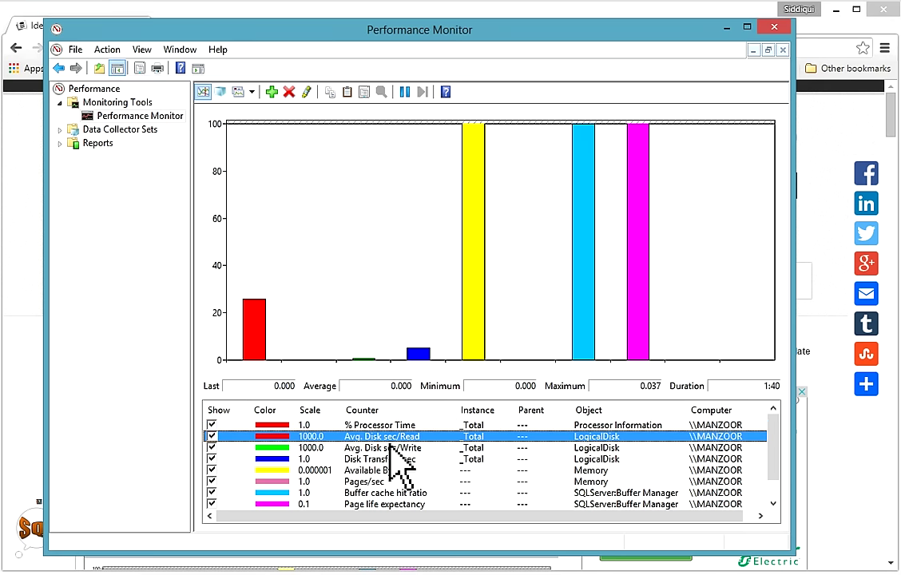
left_click(253, 93)
left_click(397, 180)
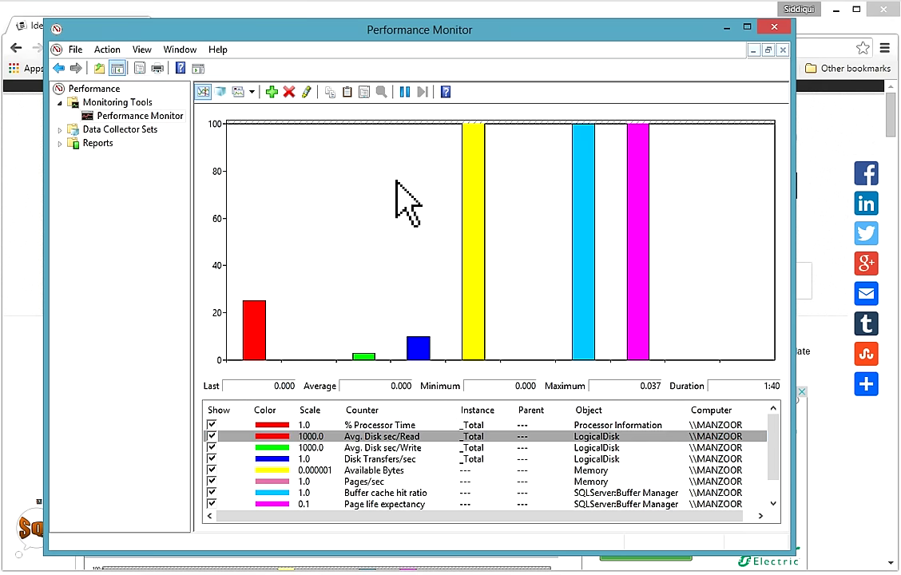
Step: Open the Performance Monitor properties and review the Data, Graph, Appearance, Source and General settings, keeping the histogram in view
right_click(396, 181)
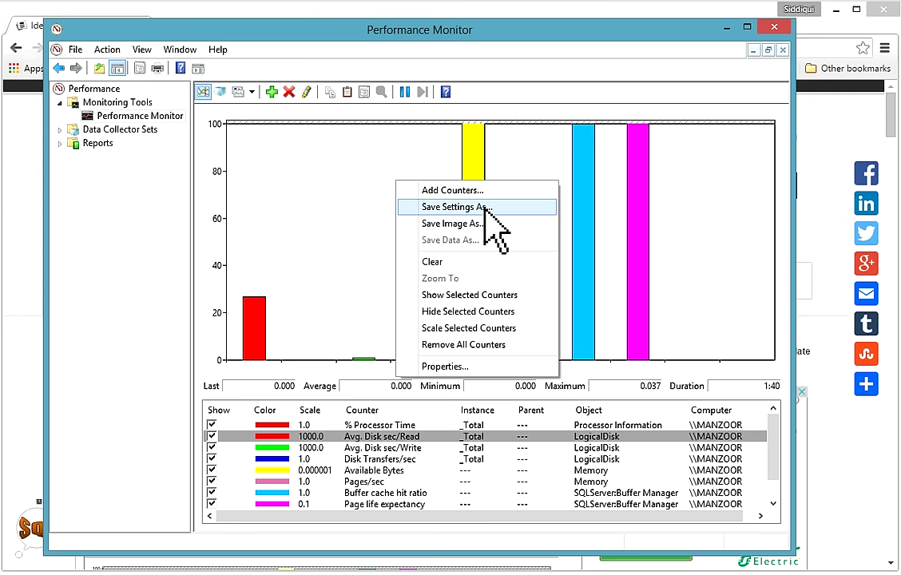
left_click(460, 366)
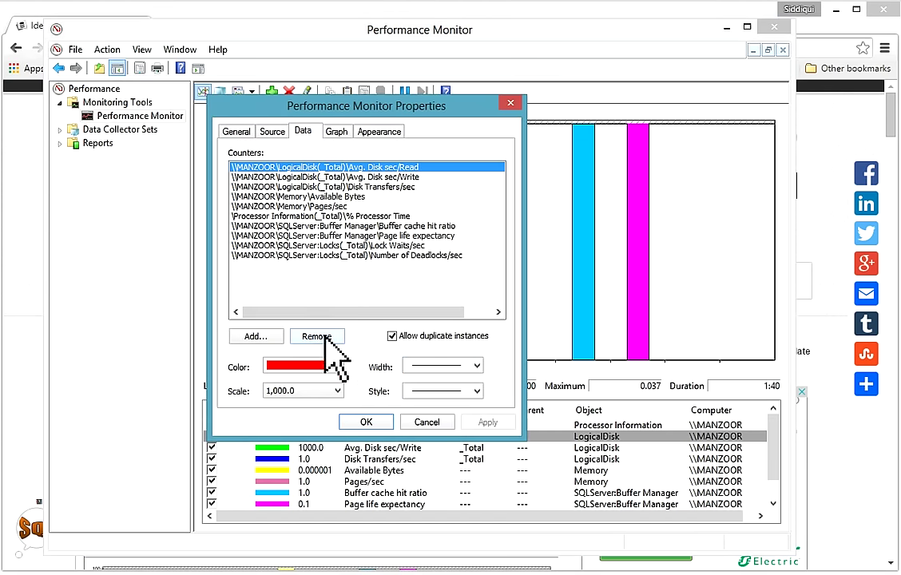
left_click(337, 131)
left_click(378, 131)
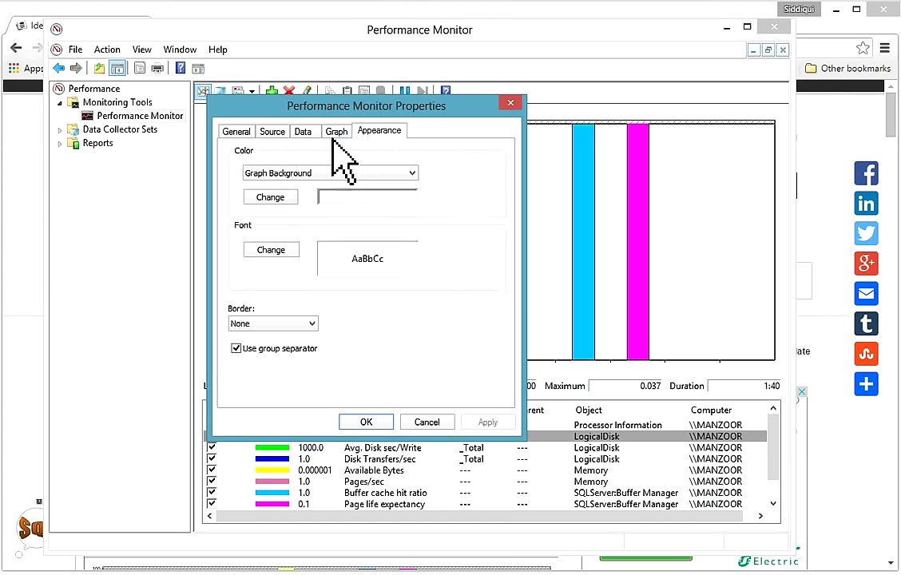
left_click(273, 132)
left_click(237, 131)
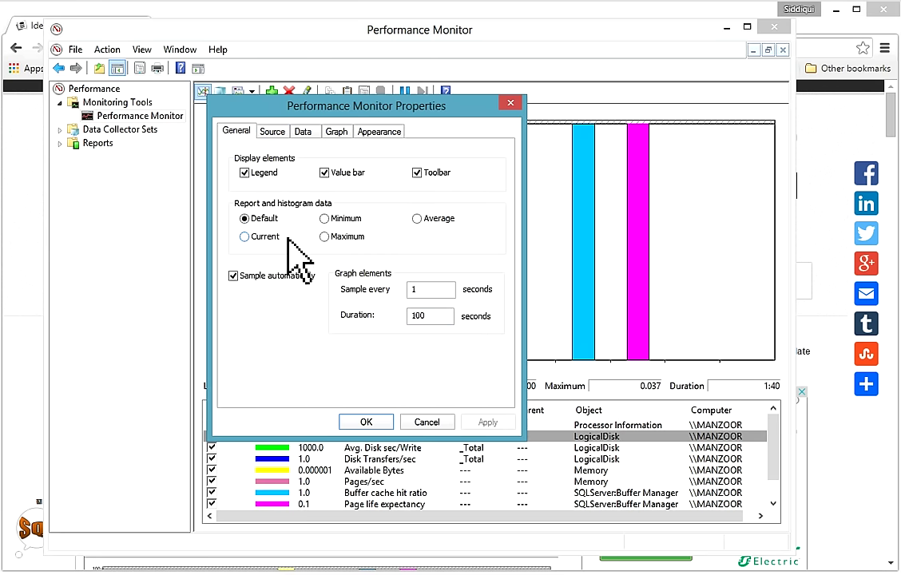
left_click_drag(354, 107, 481, 110)
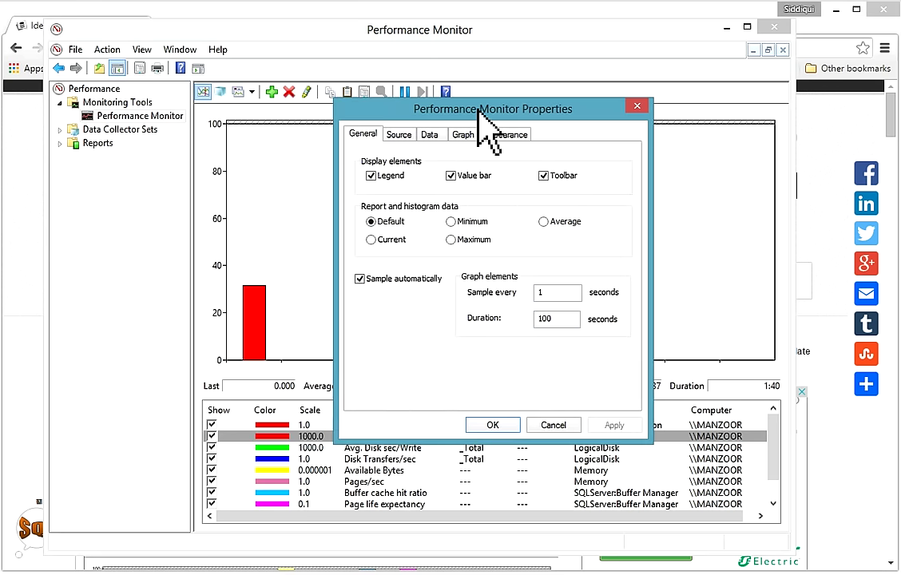